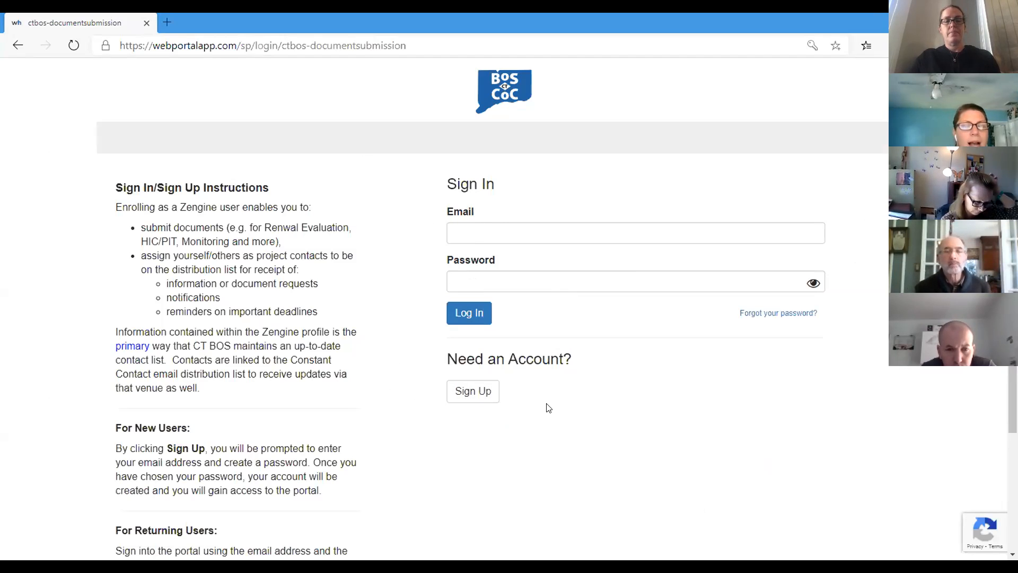
Step: Clear the autofilled sign-up fields and enter a new e-mail address and account password
left_click(467, 390)
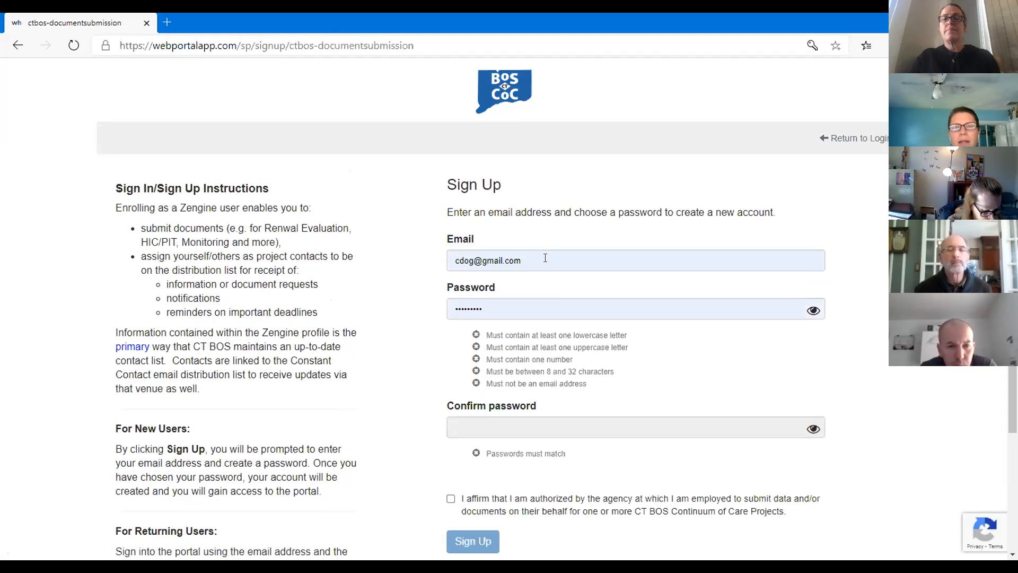
left_click(545, 258)
key("BackSpace")
key("BackSpace")
key("BackSpace")
key("BackSpace")
key("BackSpace")
key("BackSpace")
key("BackSpace")
key("BackSpace")
key("BackSpace")
key("BackSpace")
key("BackSpace")
key("BackSpace")
key("BackSpace")
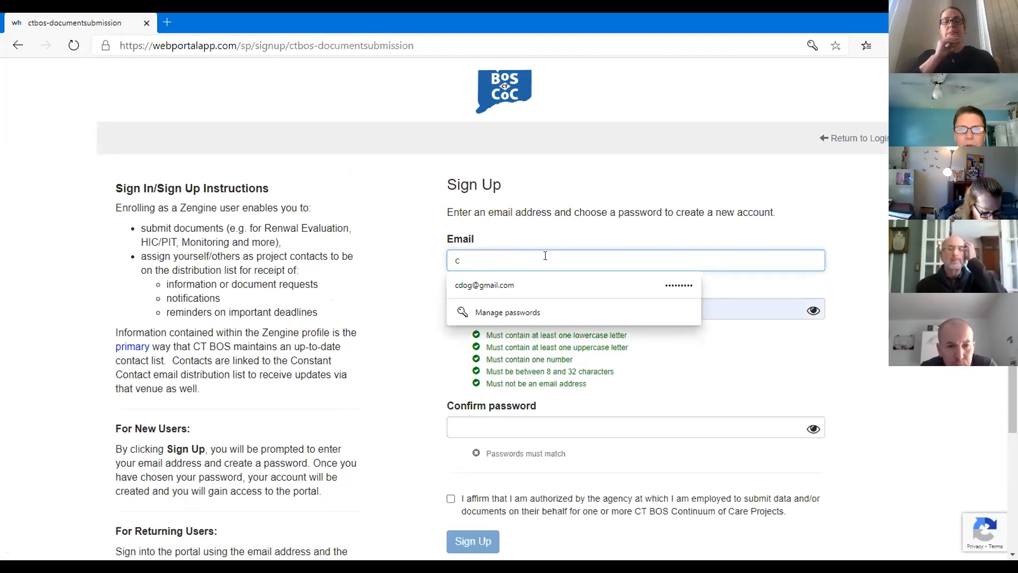
key("BackSpace")
left_click(729, 308)
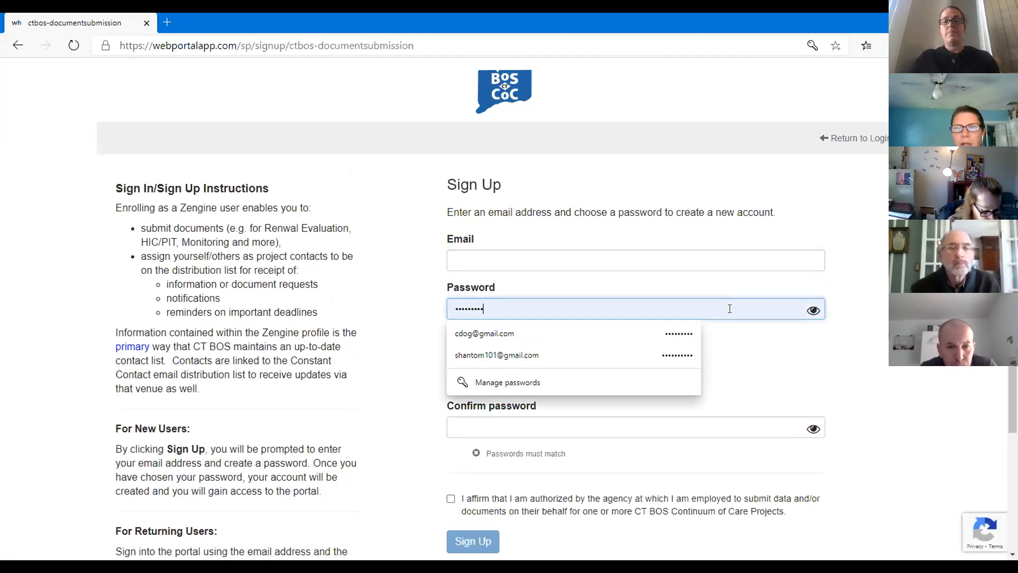
key("BackSpace")
key("BackSpace")
key("BackSpace")
key("BackSpace")
key("BackSpace")
key("BackSpace")
key("BackSpace")
key("BackSpace")
key("BackSpace")
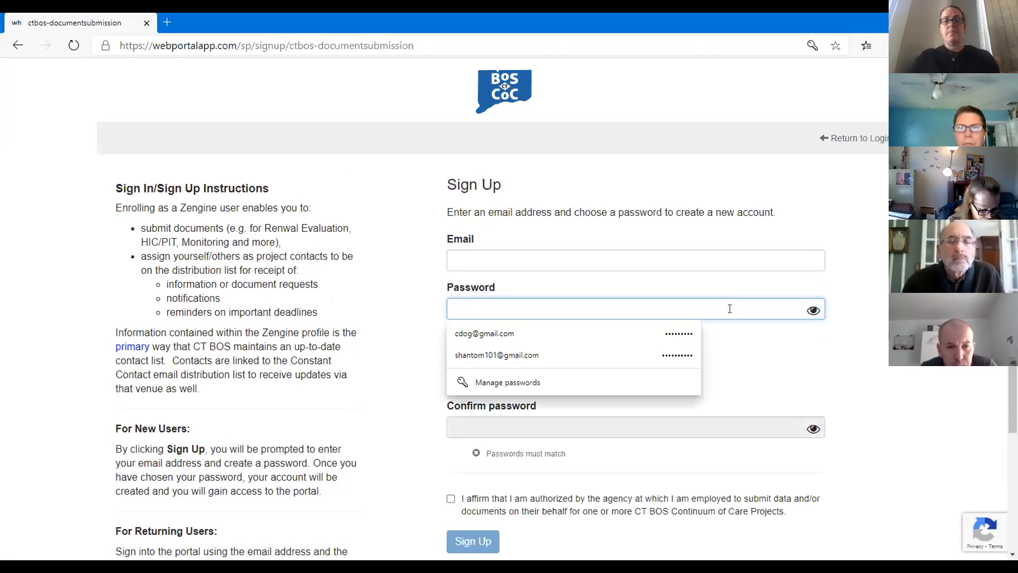
left_click(717, 261)
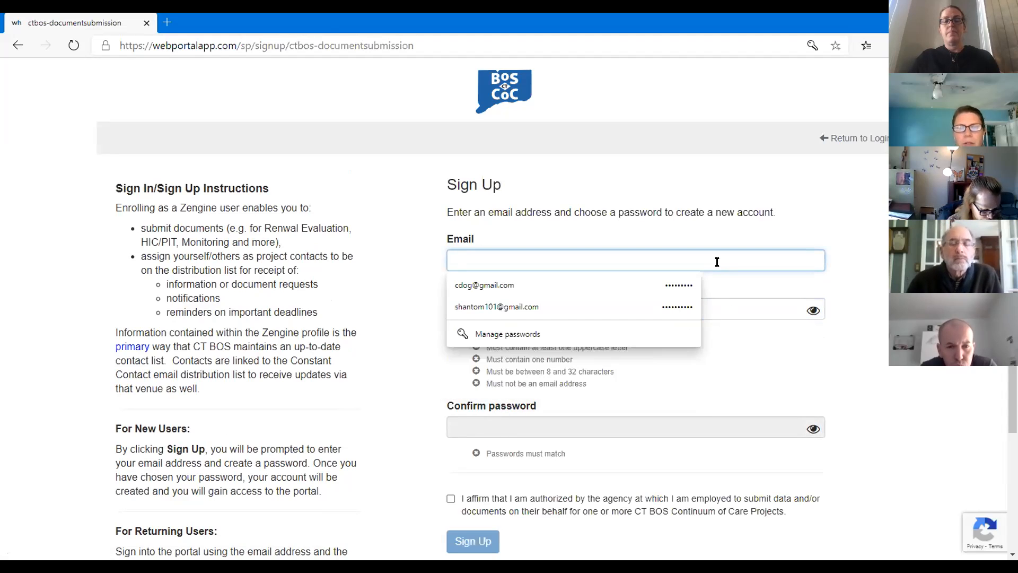
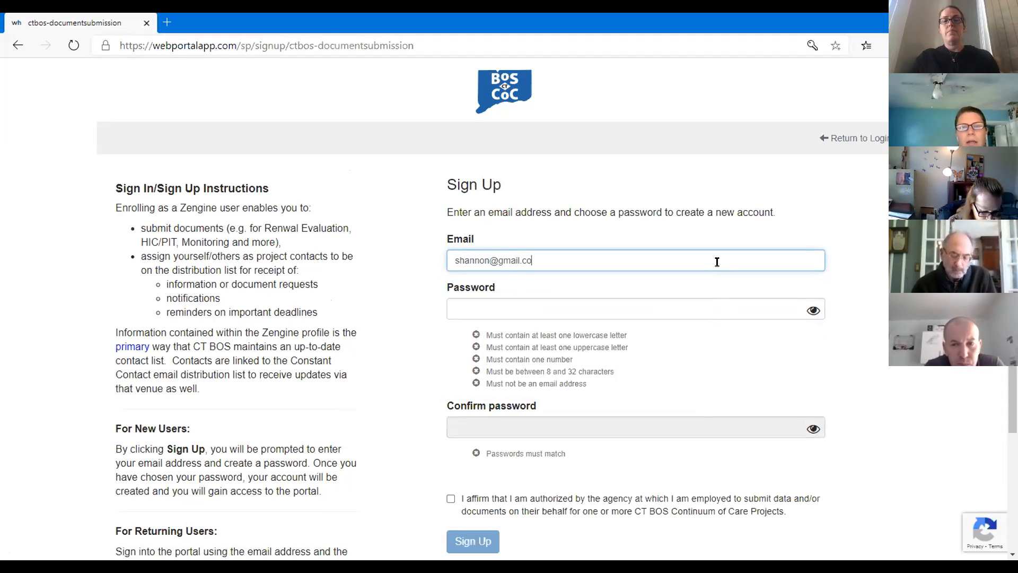
left_click(691, 300)
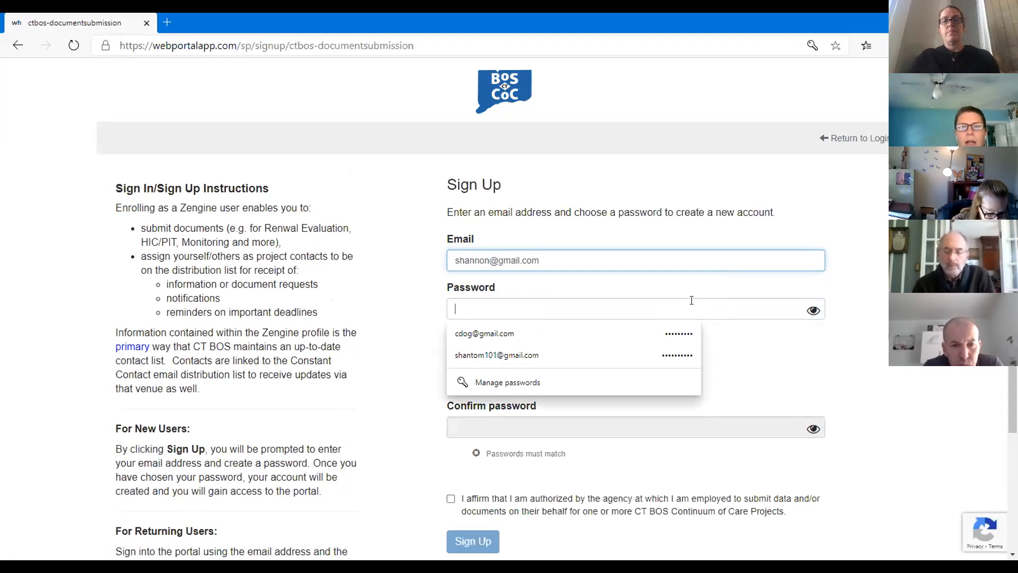
type("••••")
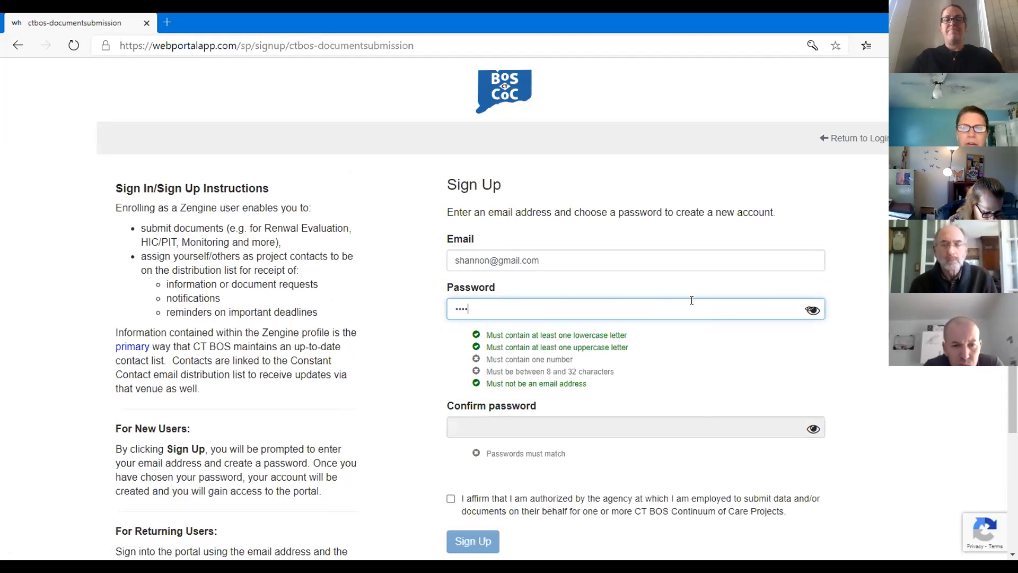
key("BackSpace")
key("BackSpace")
key("BackSpace")
key("BackSpace")
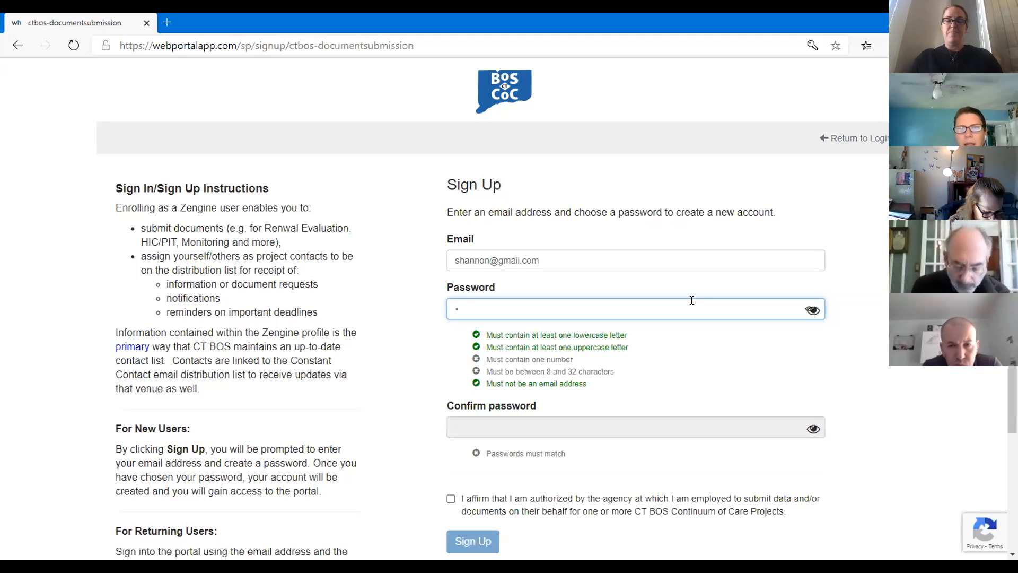
type("S")
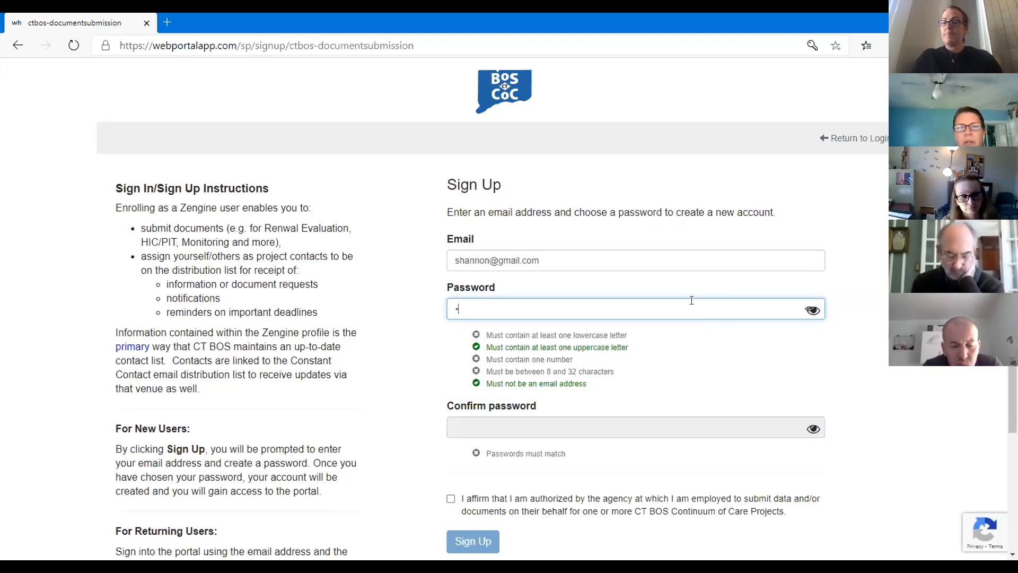
type("ha••••••")
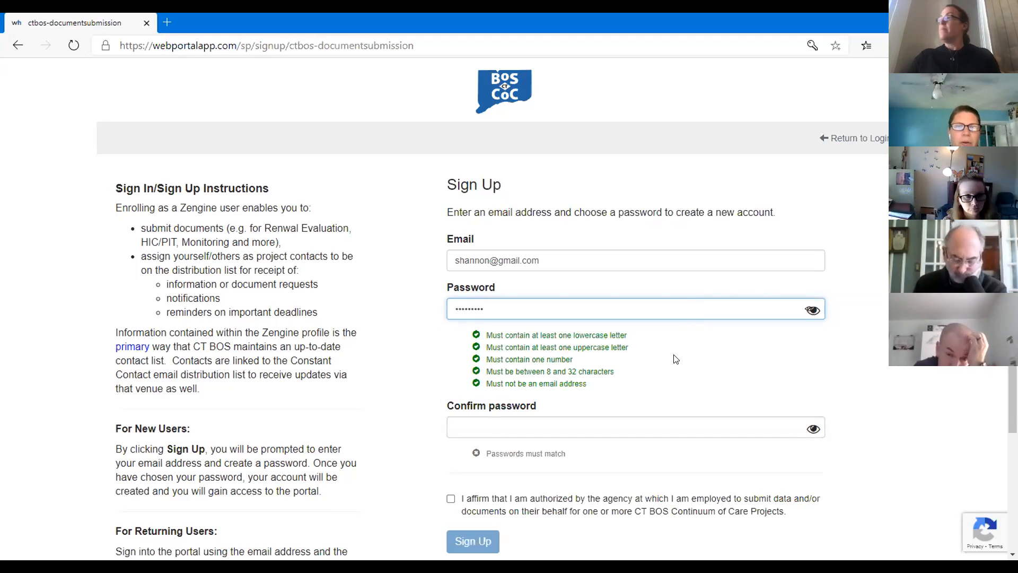
Step: Confirm the password, affirm agency authorization, submit the registration, and dismiss the save-password prompt
left_click(631, 428)
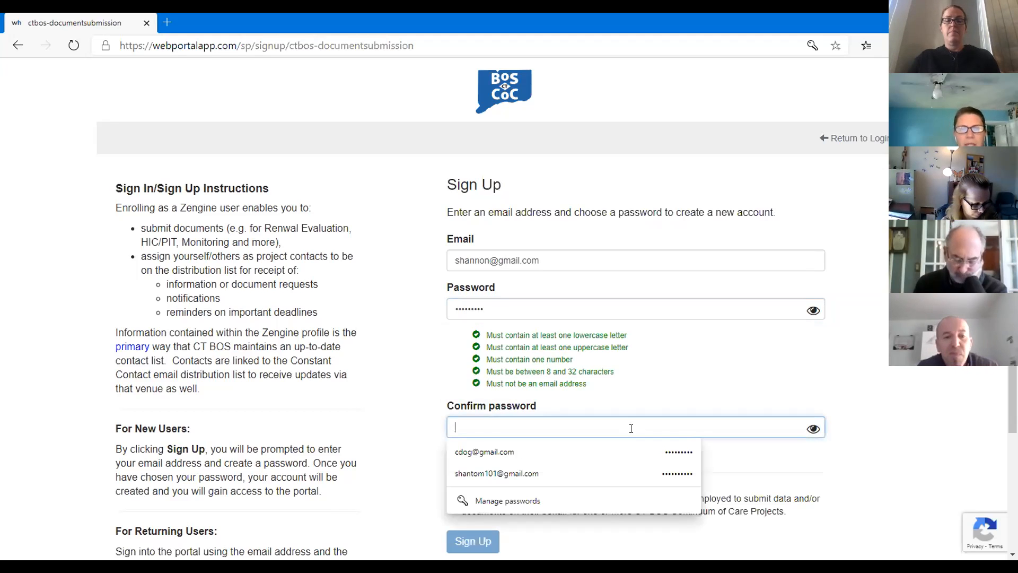
type("*********")
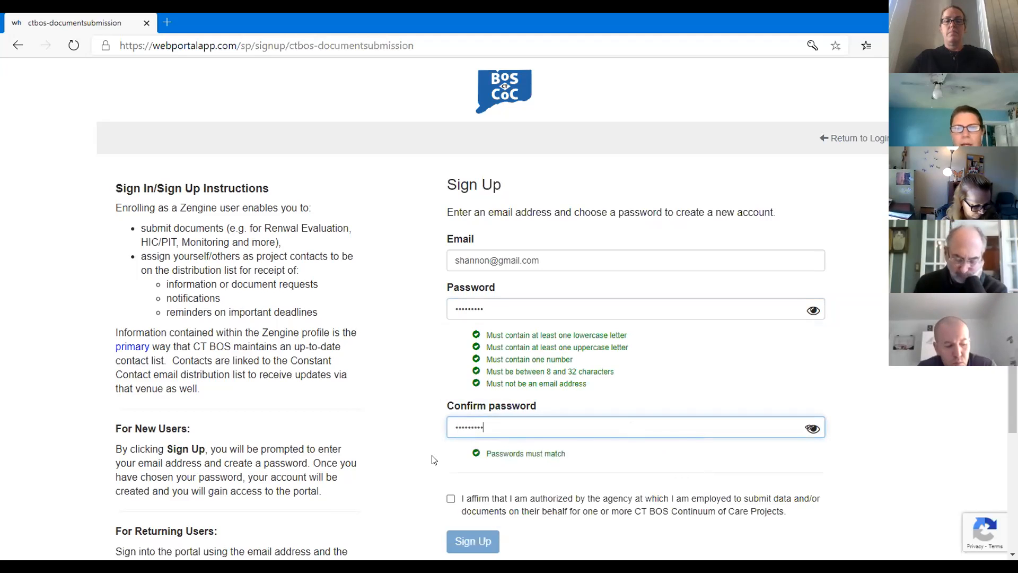
scroll(420, 459, "down", 3)
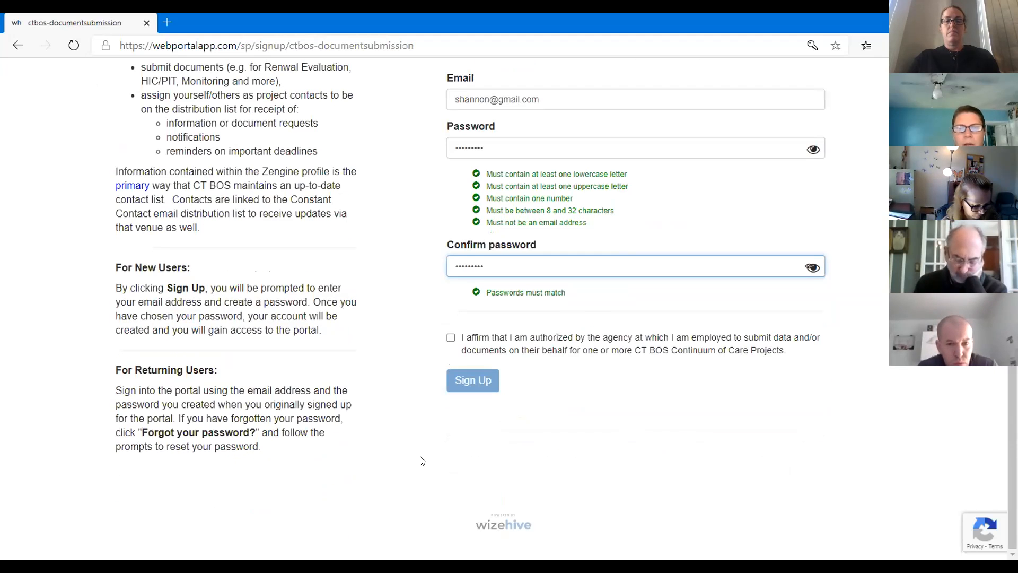
left_click(451, 337)
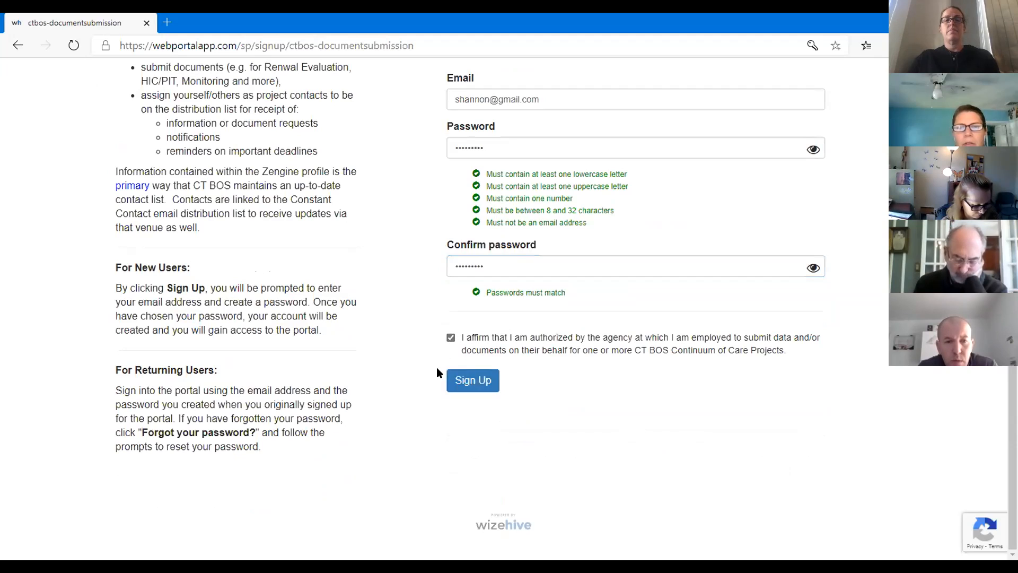
left_click(473, 381)
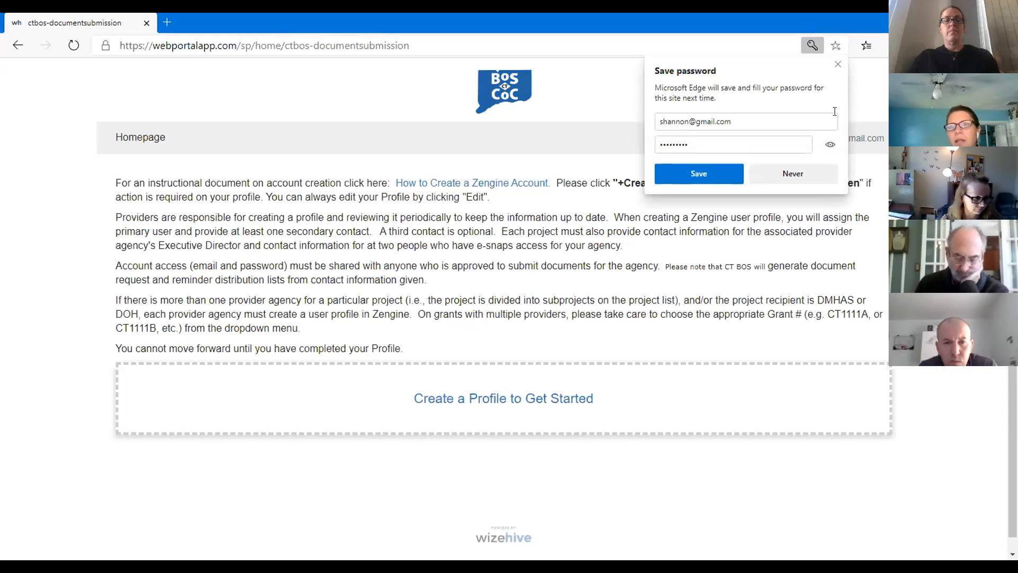
left_click(837, 64)
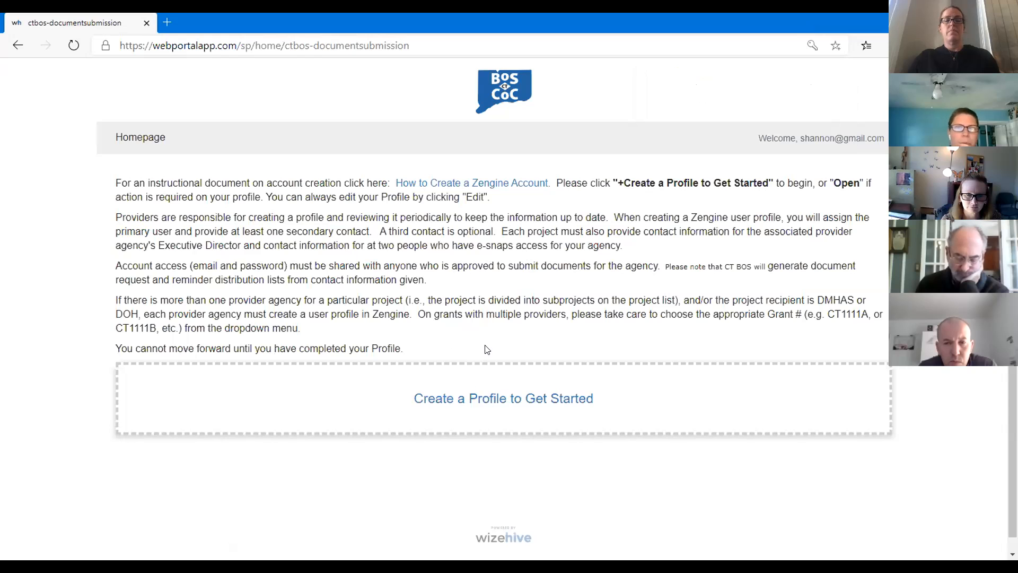
Step: Start the agency profile and fill the primary contact's name from saved browser info
left_click(488, 407)
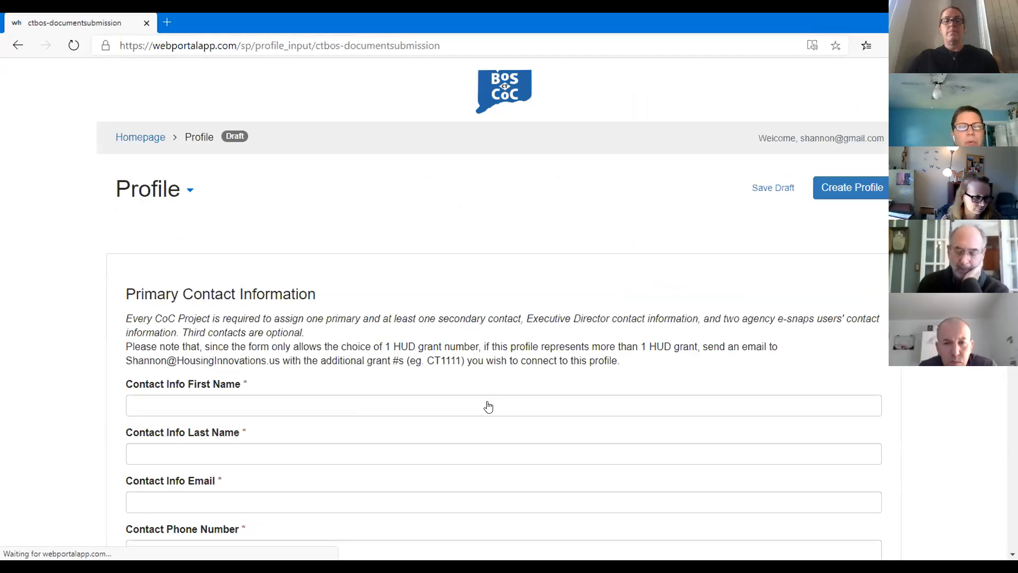
scroll(78, 370, "down", 1)
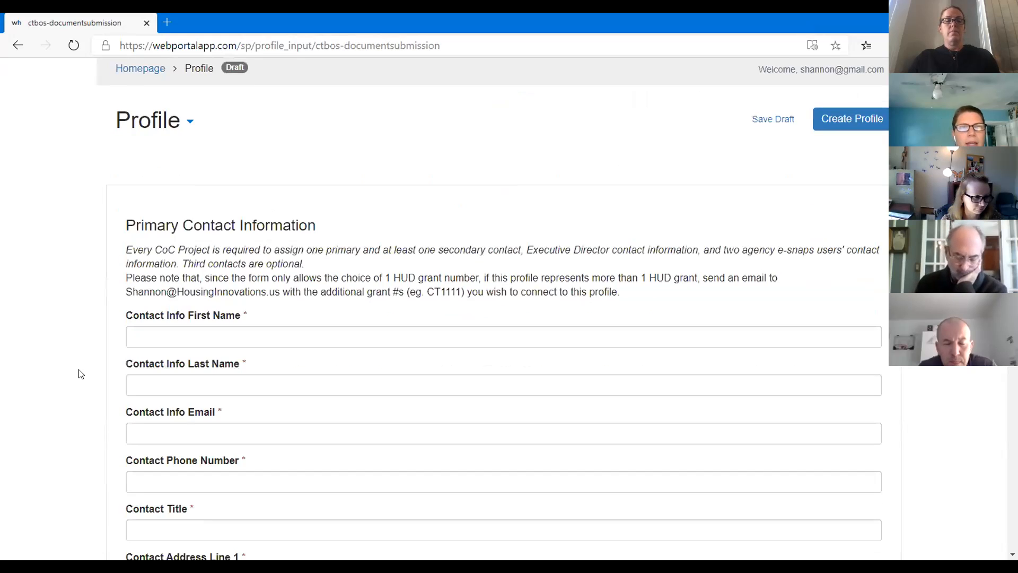
scroll(79, 372, "up", 1)
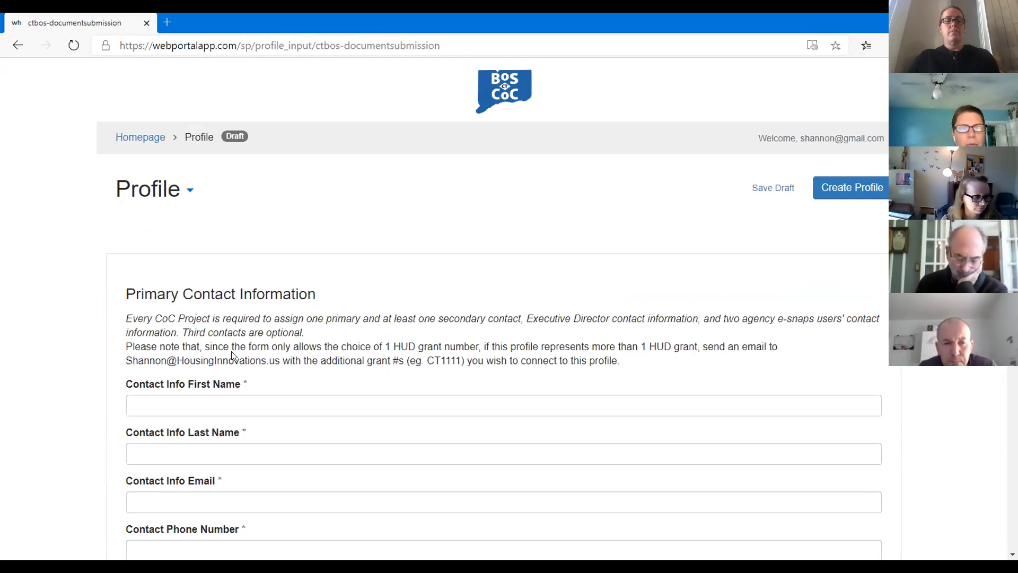
scroll(373, 355, "down", 1)
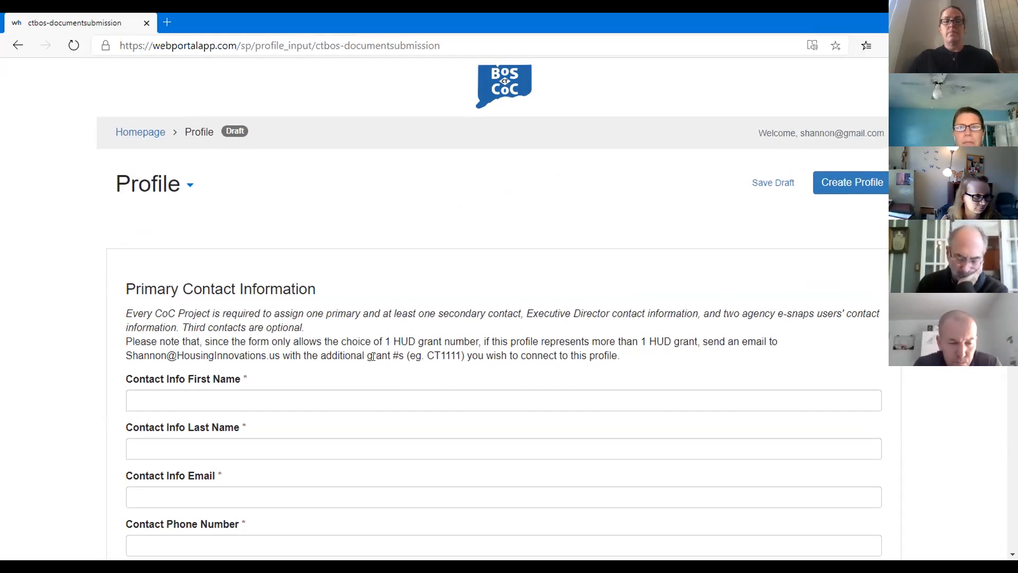
scroll(373, 356, "down", 1)
left_click(286, 322)
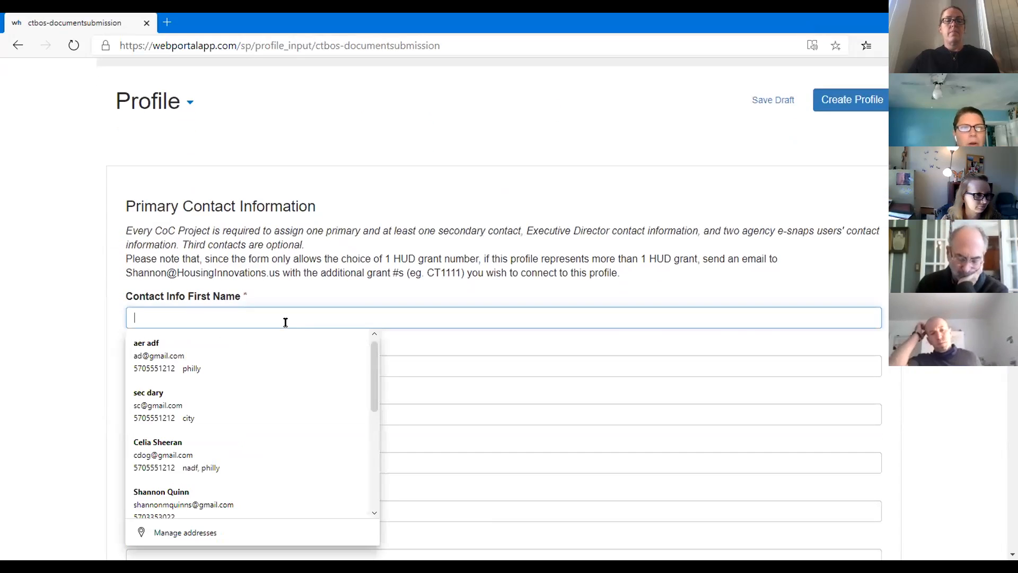
left_click(83, 325)
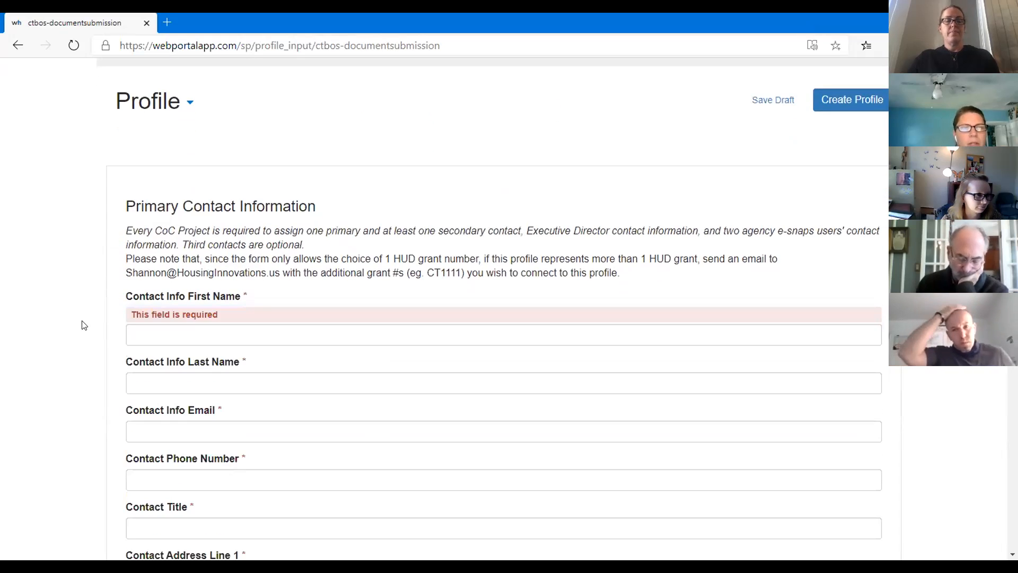
left_click(142, 335)
type("S")
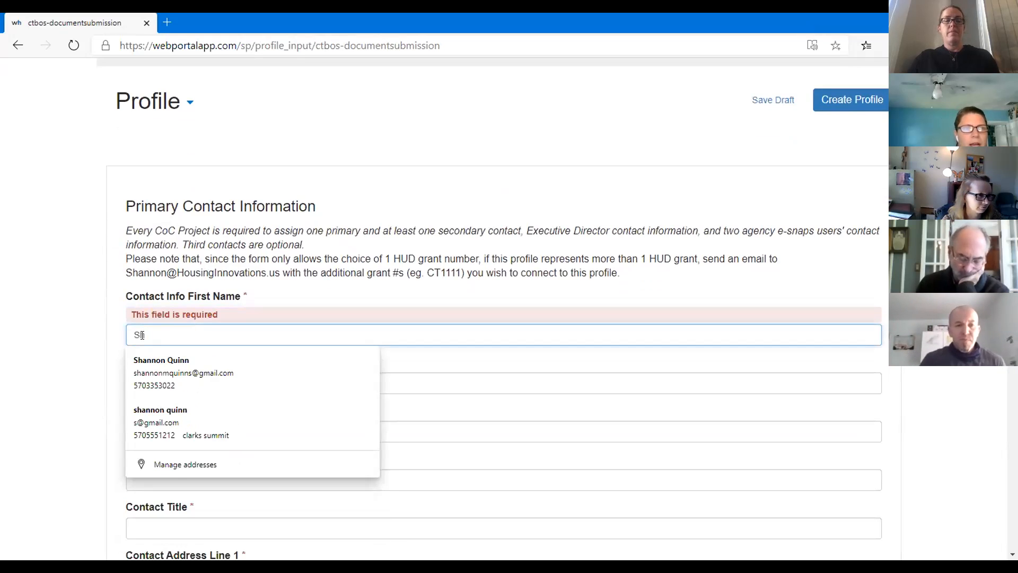
left_click(161, 371)
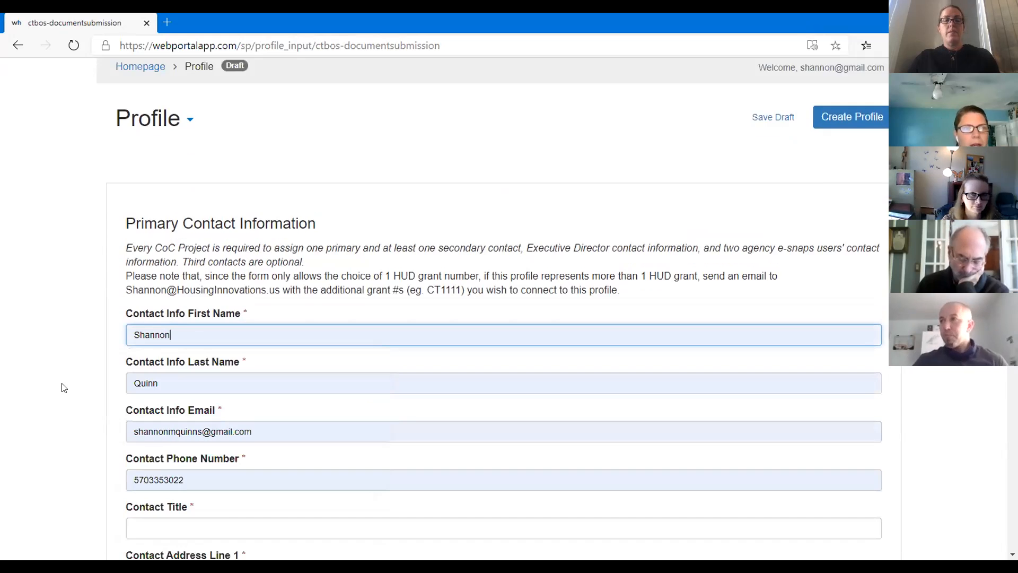
scroll(61, 387, "down", 7)
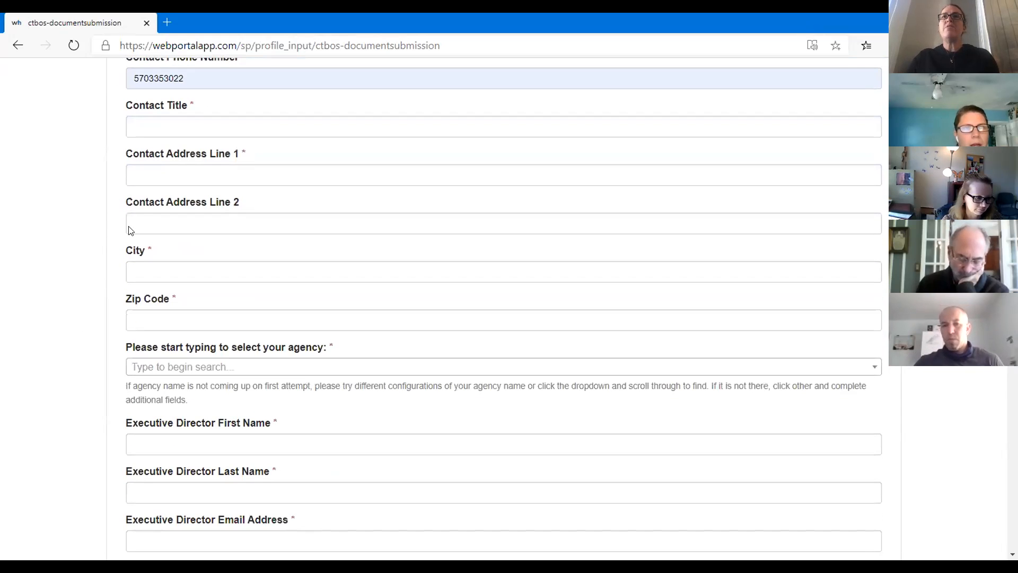
Step: Enter contact title 'ED', address 'address', city 'city' and the zip code
left_click(168, 131)
type("E")
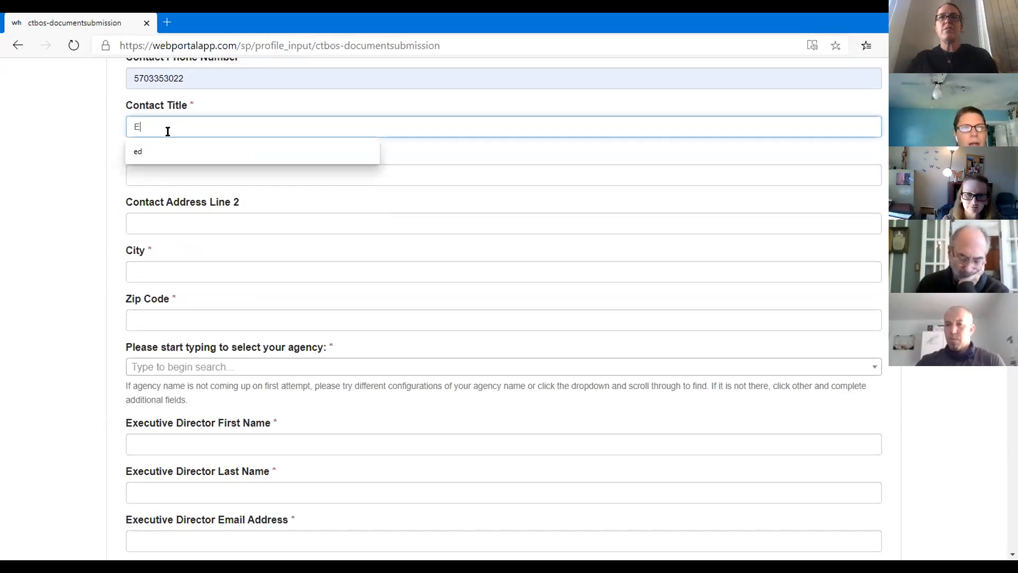
type("D")
key("Tab")
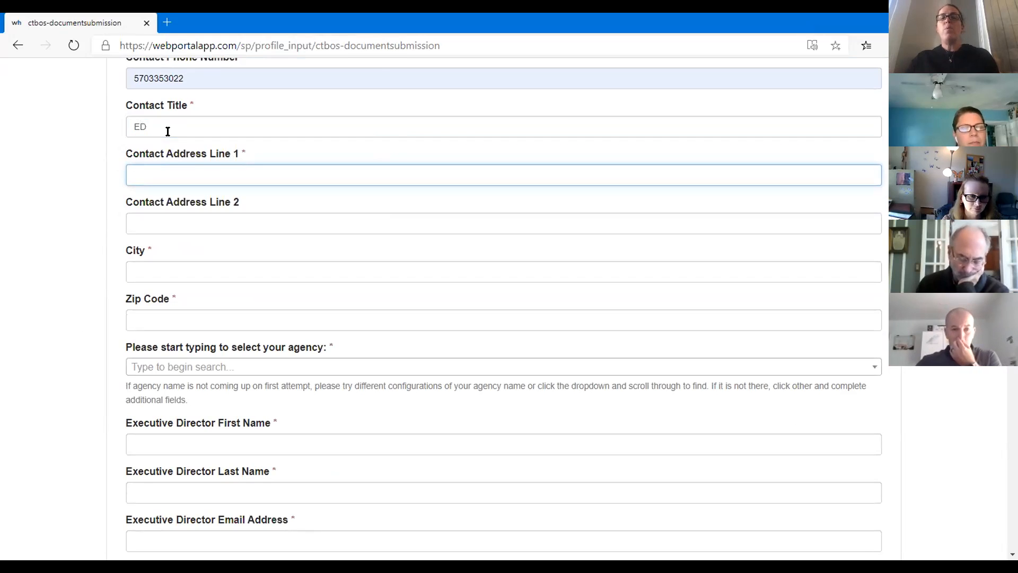
type("address")
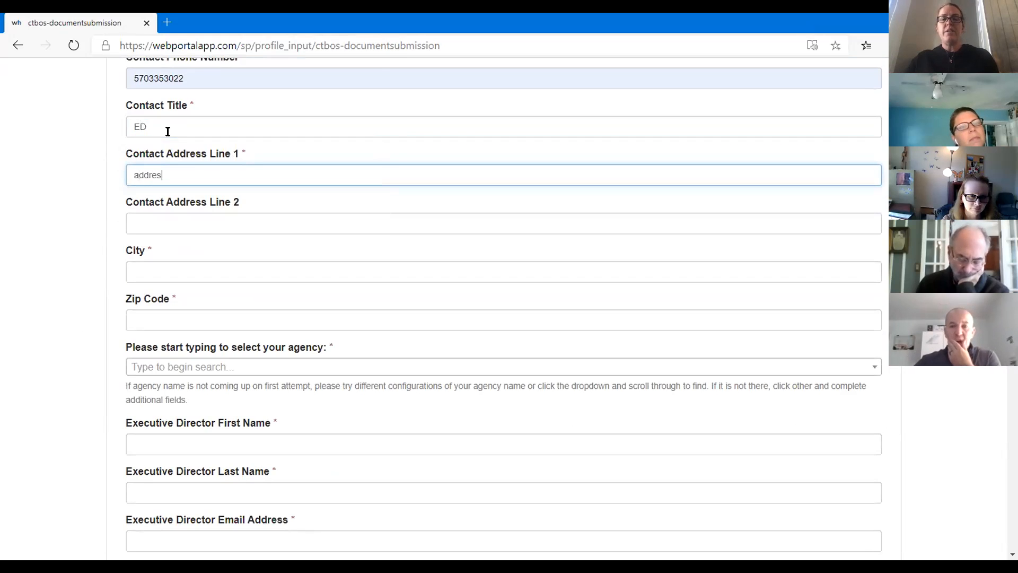
key("Tab")
key("Tab")
type("city")
key("Tab")
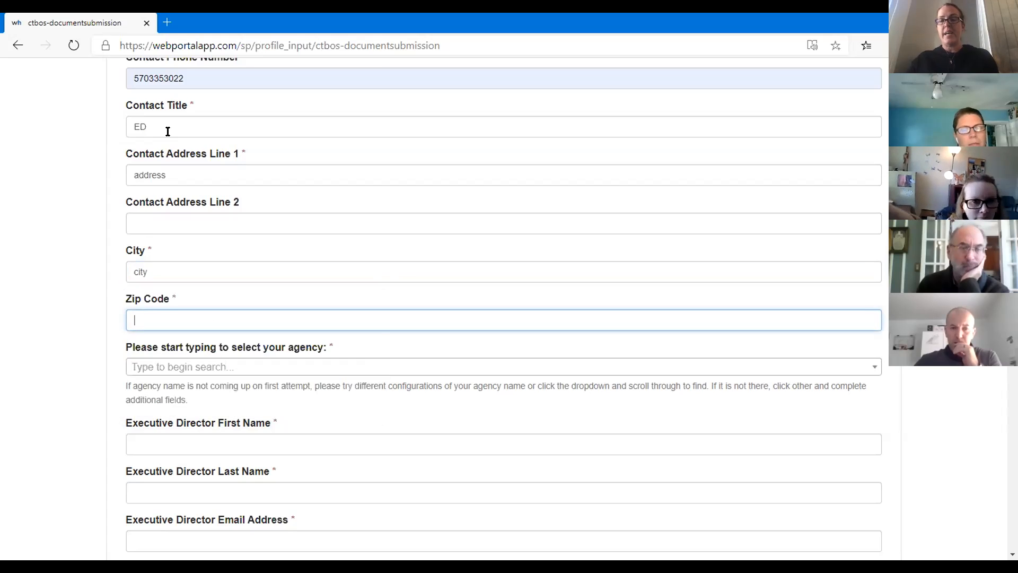
type("18411")
key("Tab")
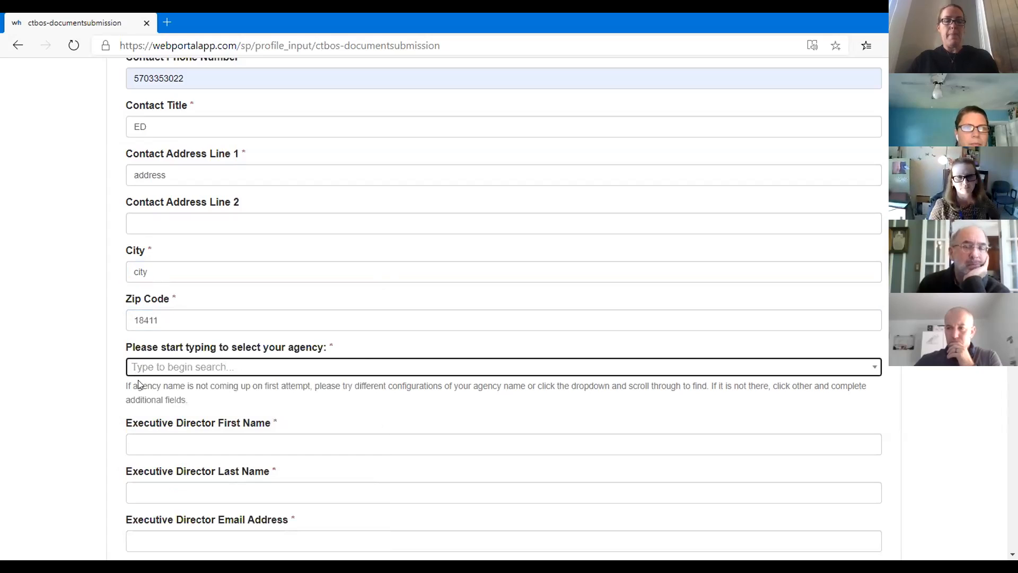
Step: Choose Access Agency as the agency
left_click(161, 370)
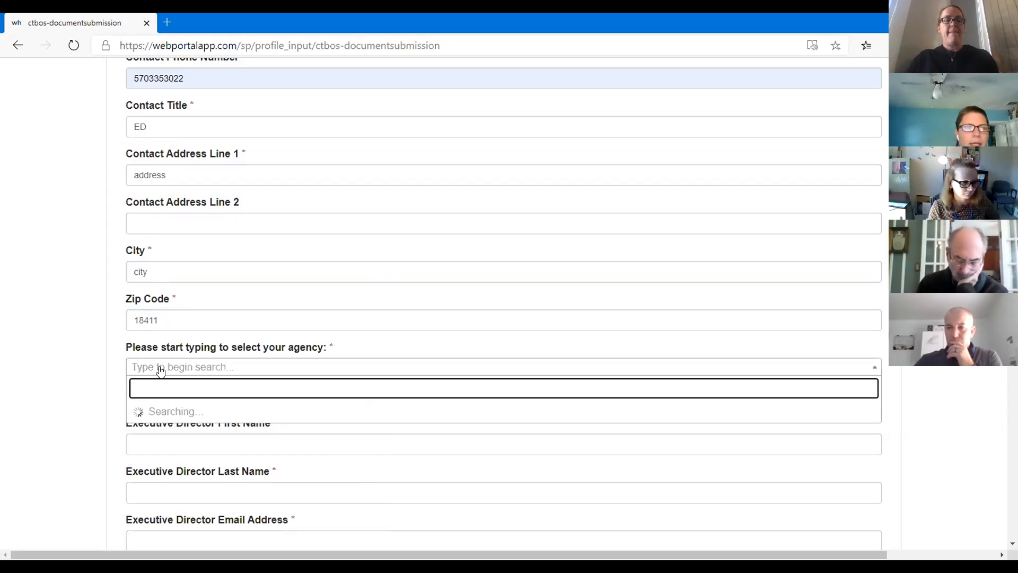
left_click(188, 412)
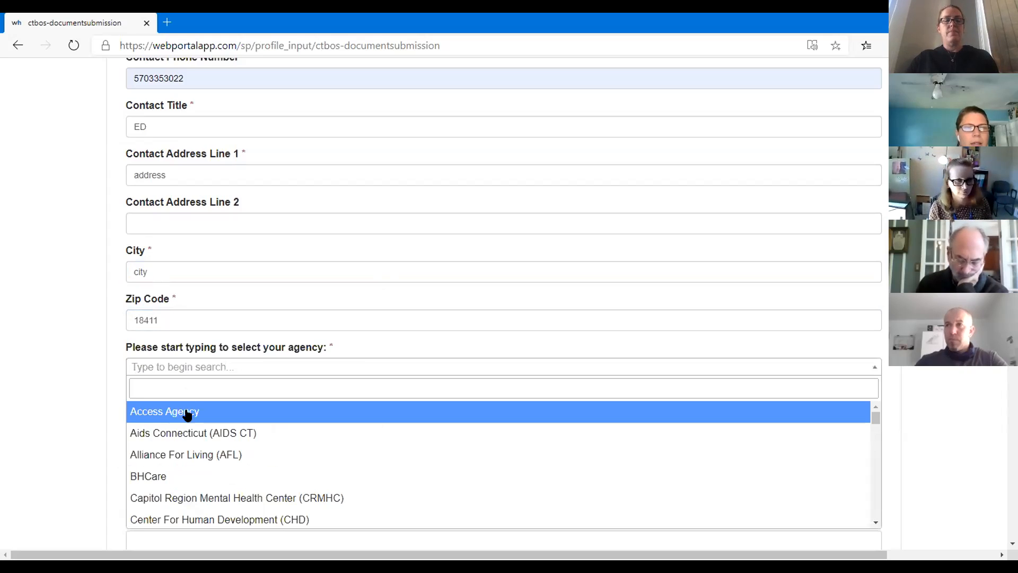
scroll(85, 364, "down", 8)
scroll(85, 364, "up", 3)
scroll(84, 363, "up", 8)
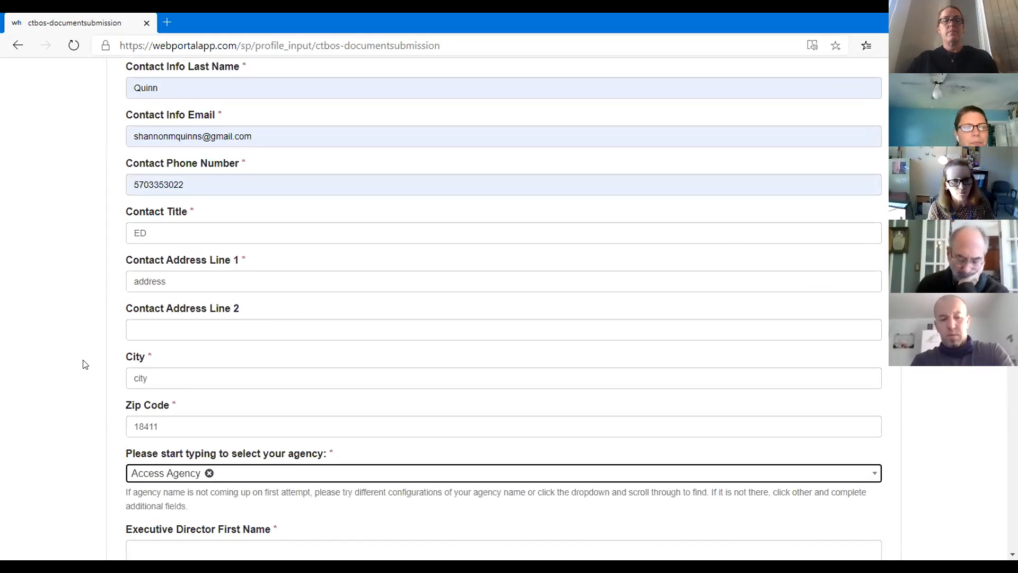
scroll(83, 363, "down", 2)
Step: Enter the Executive Director's first name 'first', last name 'last' and e-mail address
left_click(185, 449)
type("first")
key("Tab")
type("last")
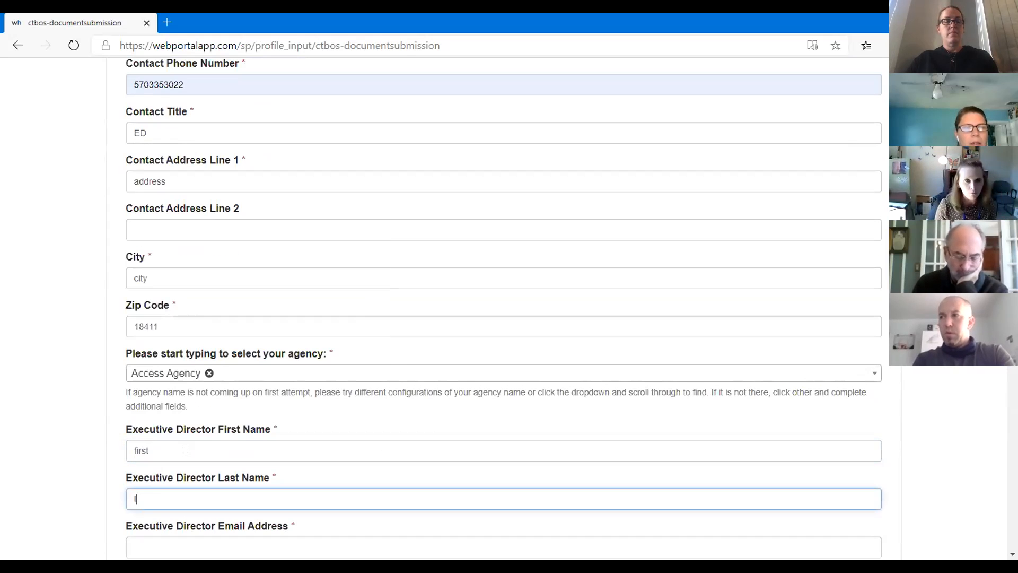
key("Tab")
type("email@gmail.com")
Step: Finish the Executive Director's e-mail and fill the secondary contact's first name from a saved entry
scroll(186, 448, "down", 8)
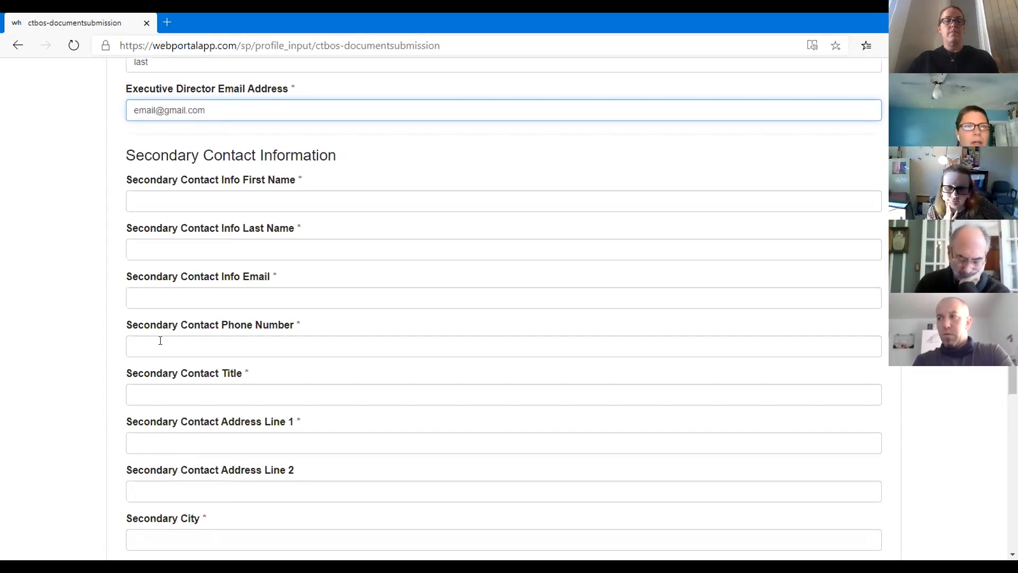
left_click(190, 196)
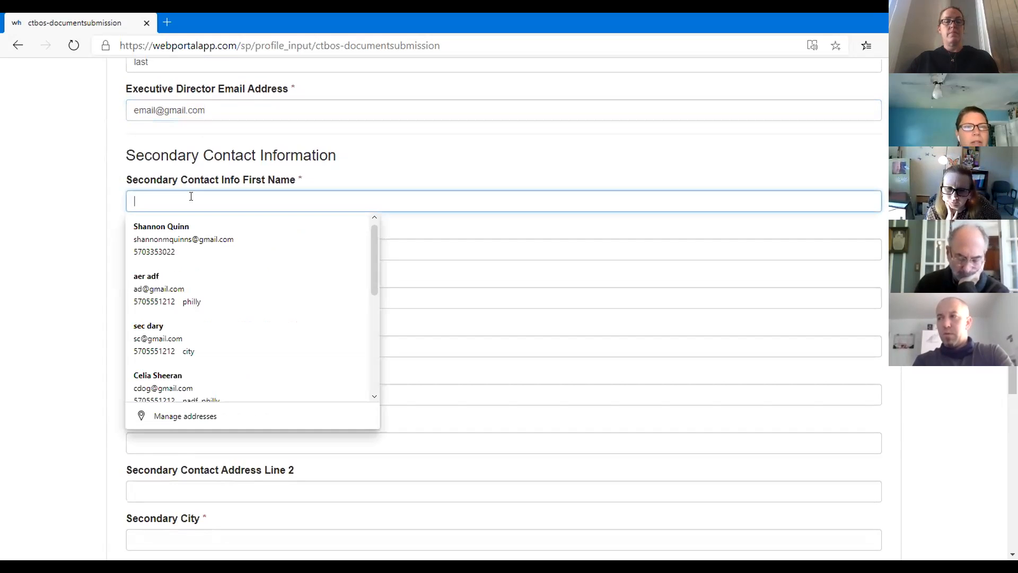
left_click(171, 282)
Step: Enter the secondary contact's last name 'last', e-mail address and phone number
left_click(192, 253)
type("last")
key("Tab")
type("last@gmail")
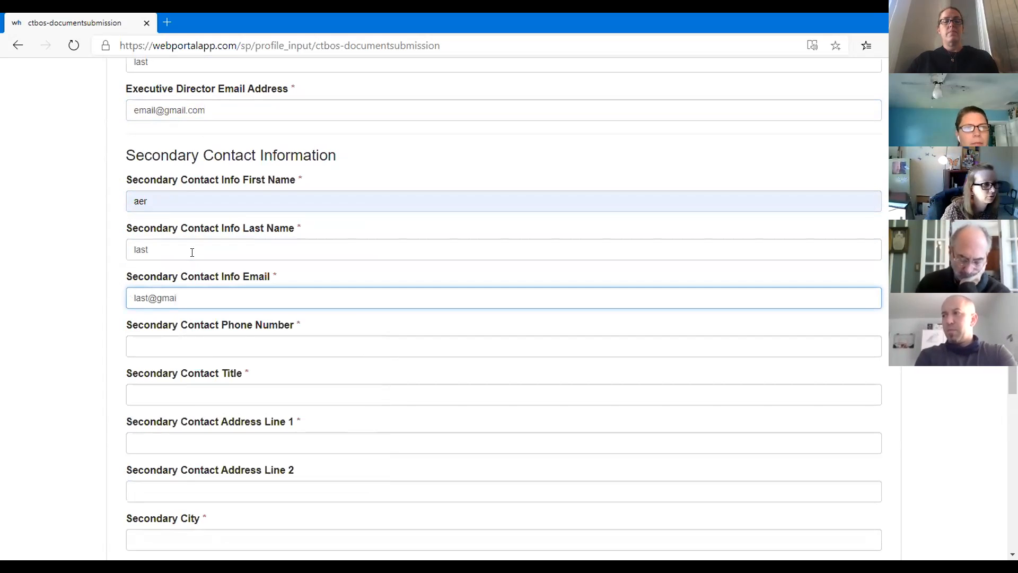
key("Tab")
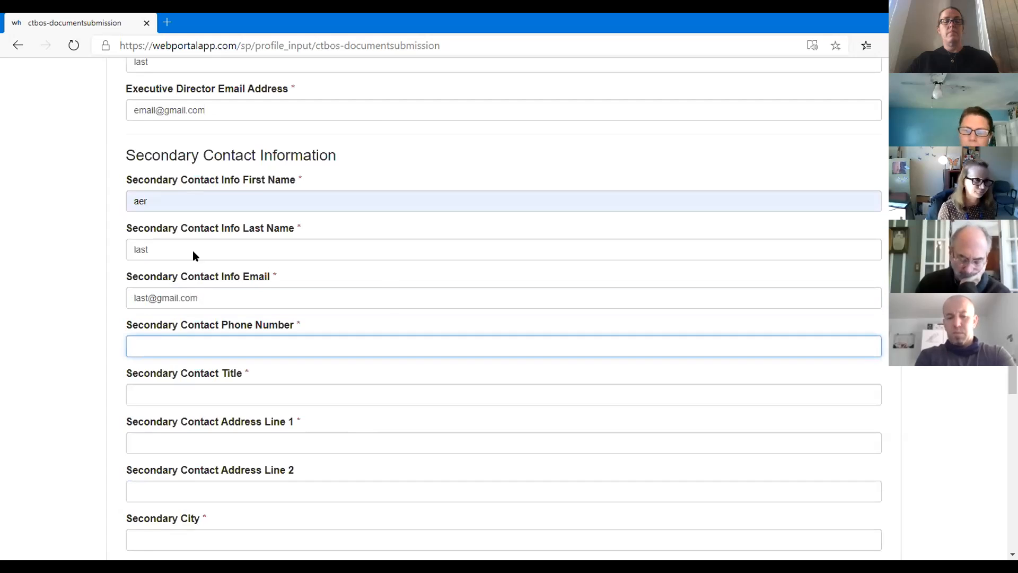
type("5705551212")
key("Tab")
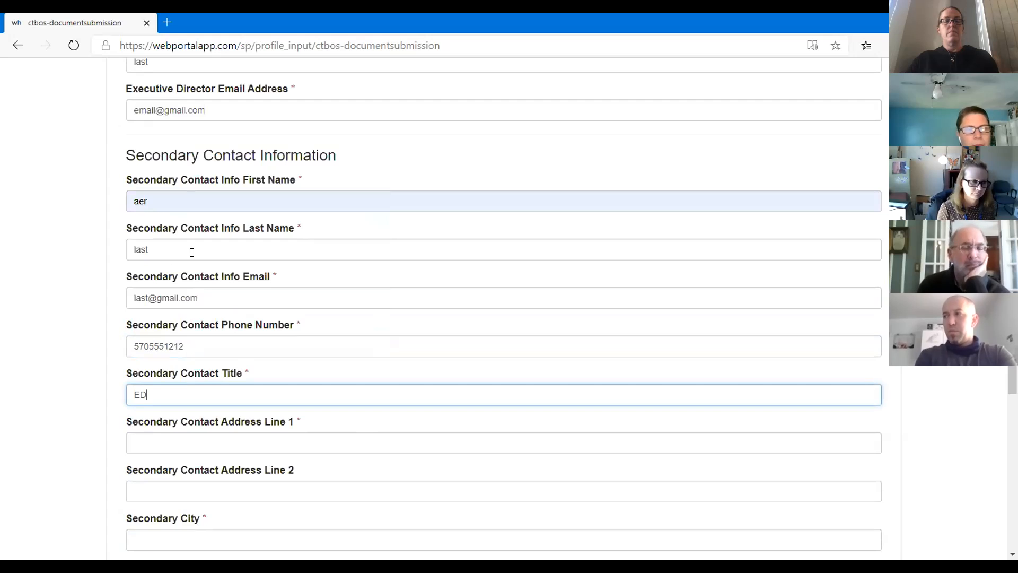
Step: Fill the secondary contact's address 'address', city 'city' and zip code
key("Tab")
type("address")
key("Tab")
key("Tab")
type("city")
key("Tab")
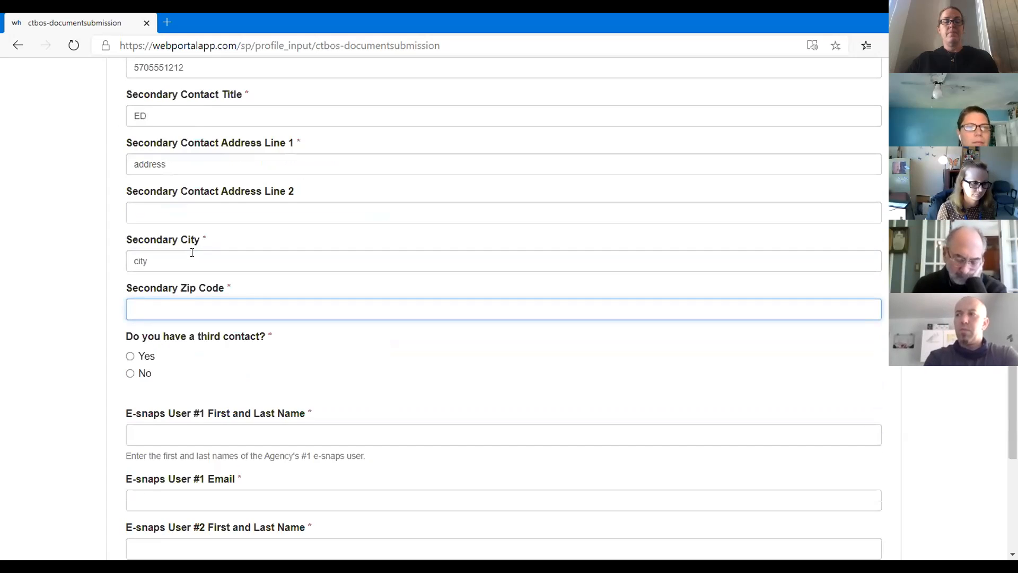
type("19")
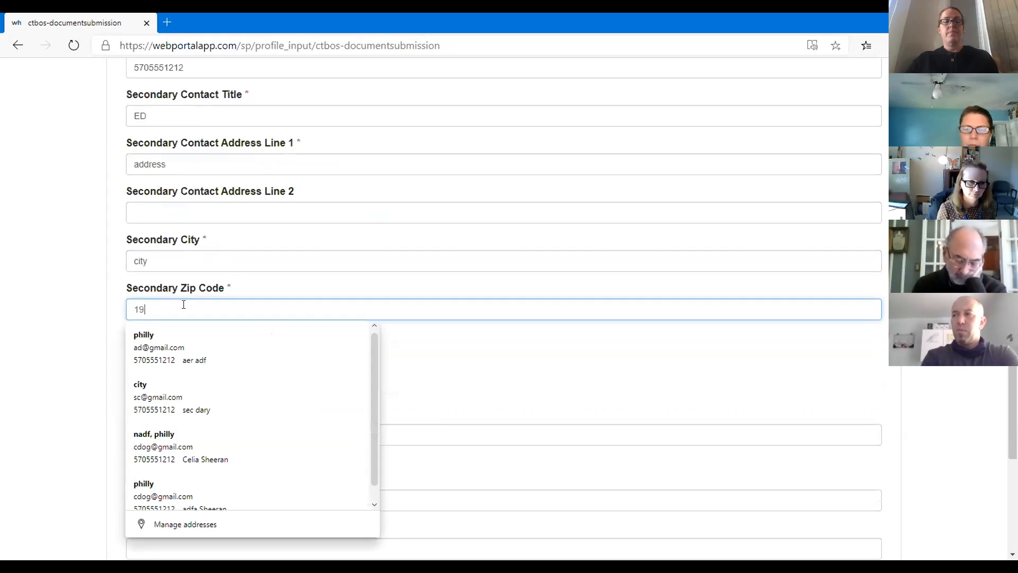
type("128")
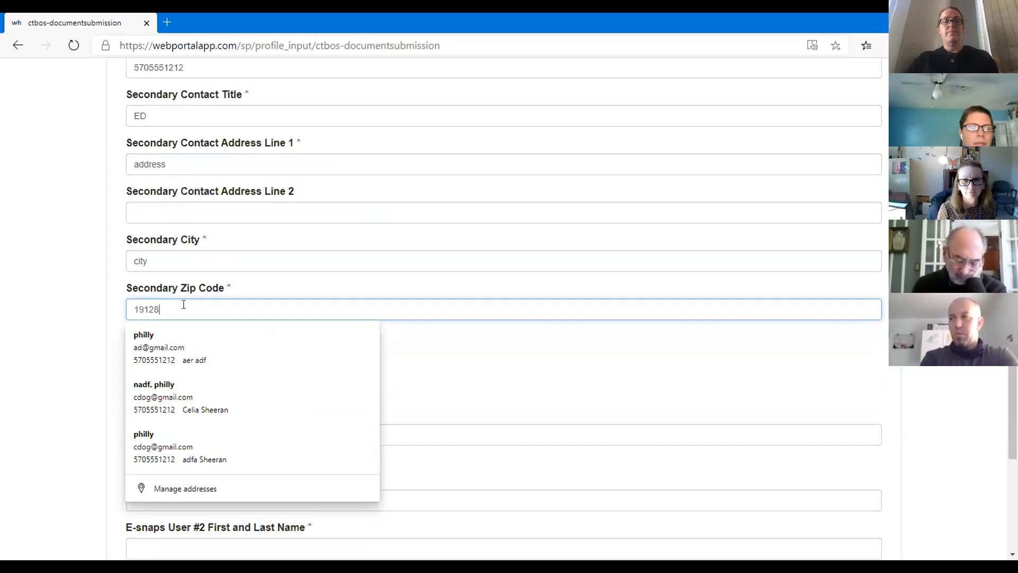
left_click(68, 354)
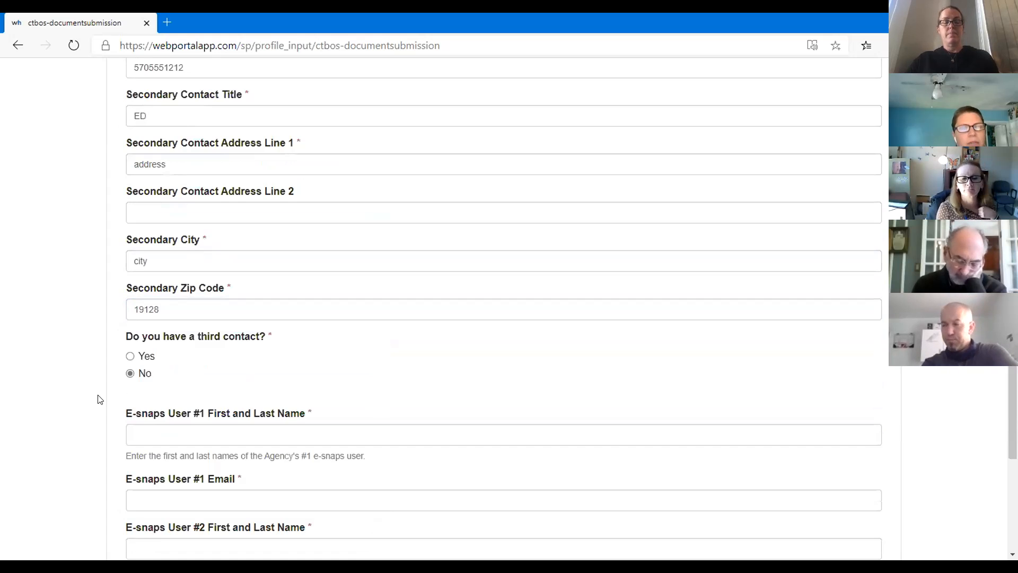
Step: Enter names and e-mail addresses for E-snaps User #1 ('first last') and User #2 ('first')
scroll(98, 399, "down", 3)
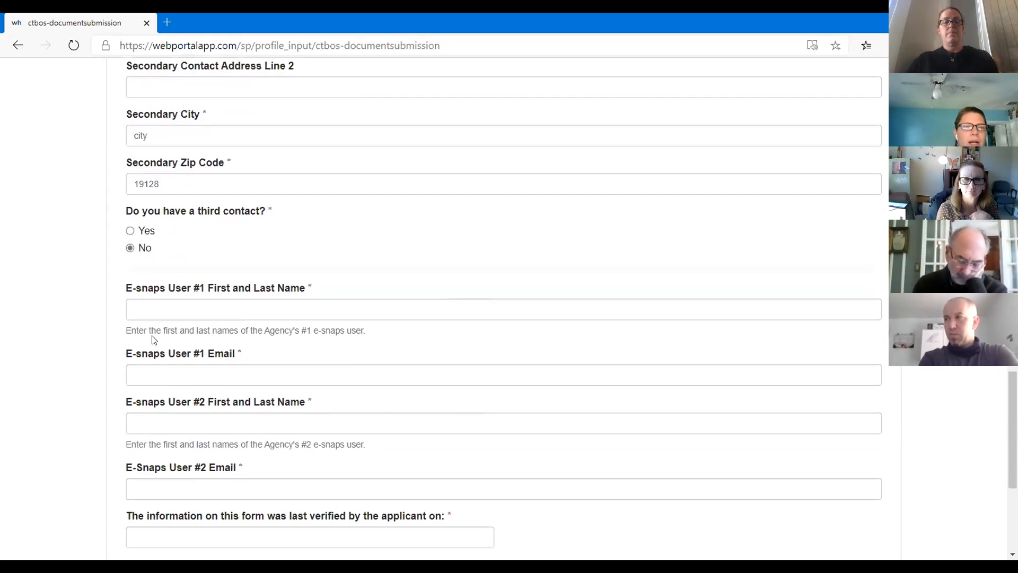
left_click(181, 306)
type("first last")
key("Tab")
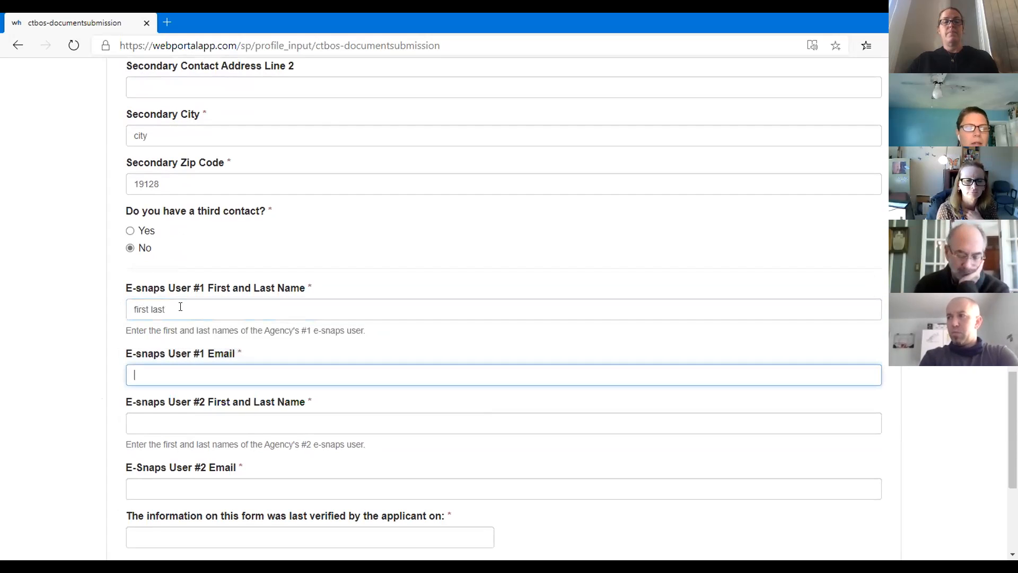
key("Tab")
type("first")
key("Tab")
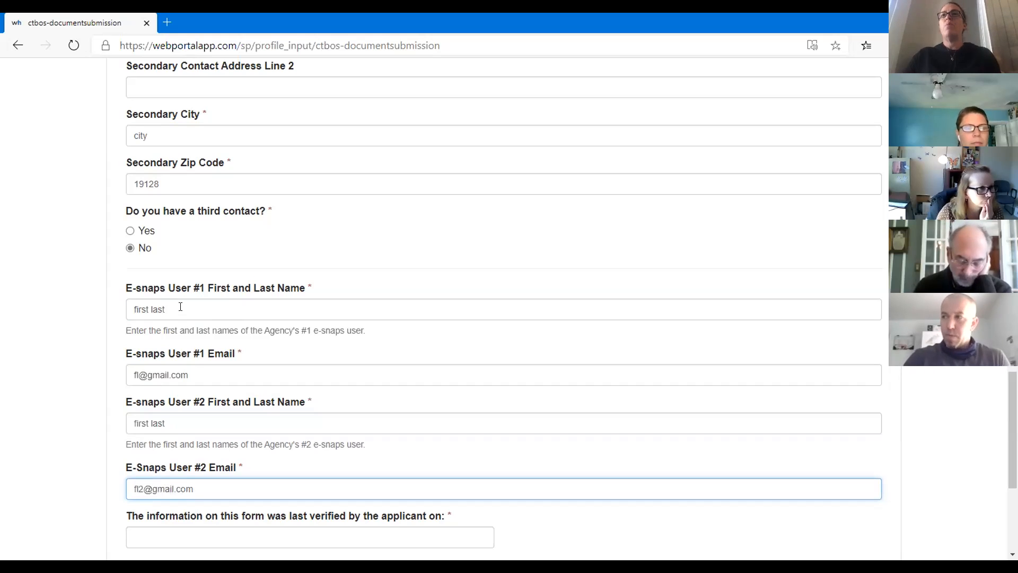
scroll(213, 316, "down", 5)
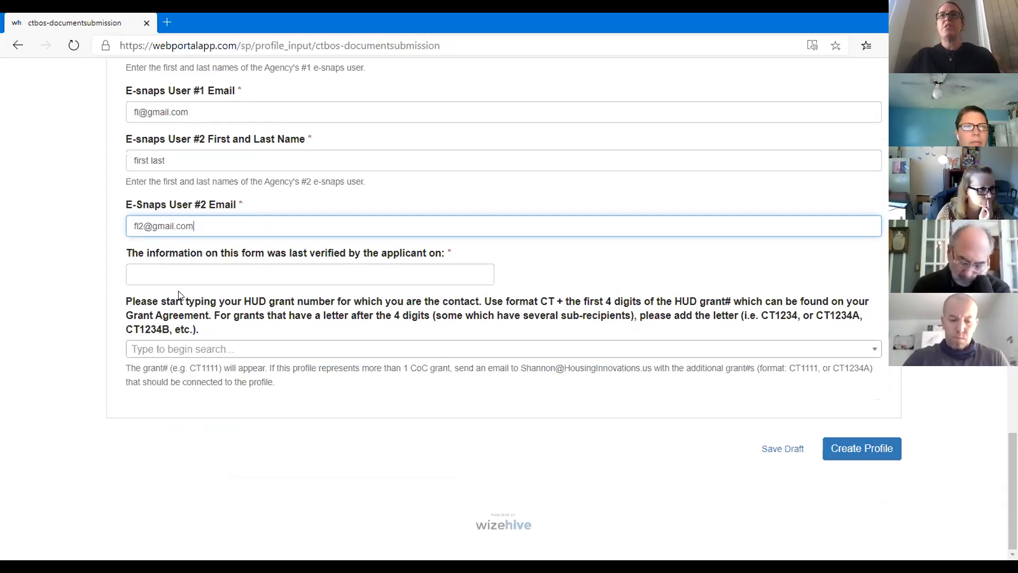
Step: Pick 10/14/2020 as the last-verified date in the date picker
left_click(180, 272)
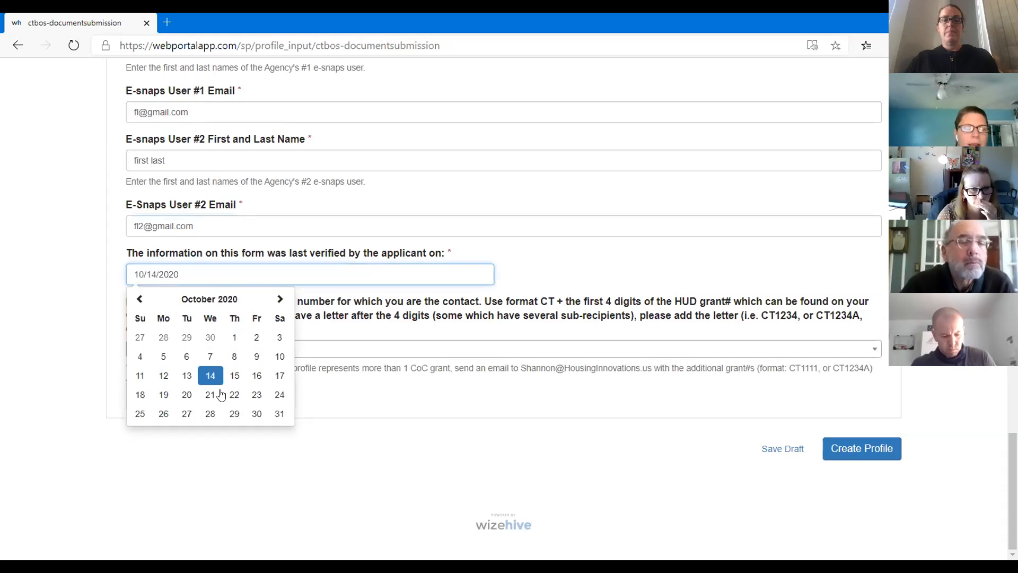
left_click(210, 273)
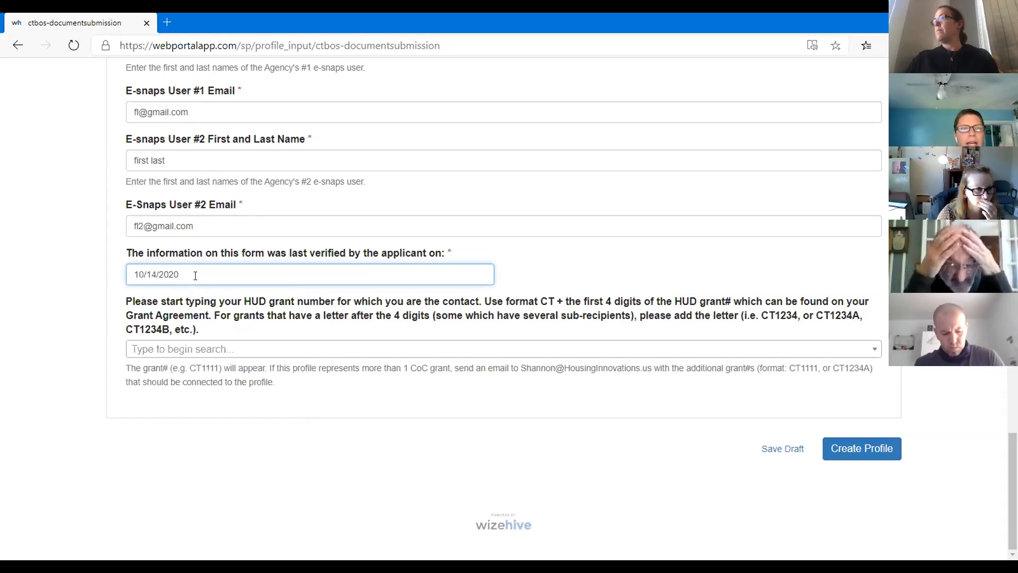
Step: Select HUD grant CT0011 | 2019 and create the profile
left_click(209, 353)
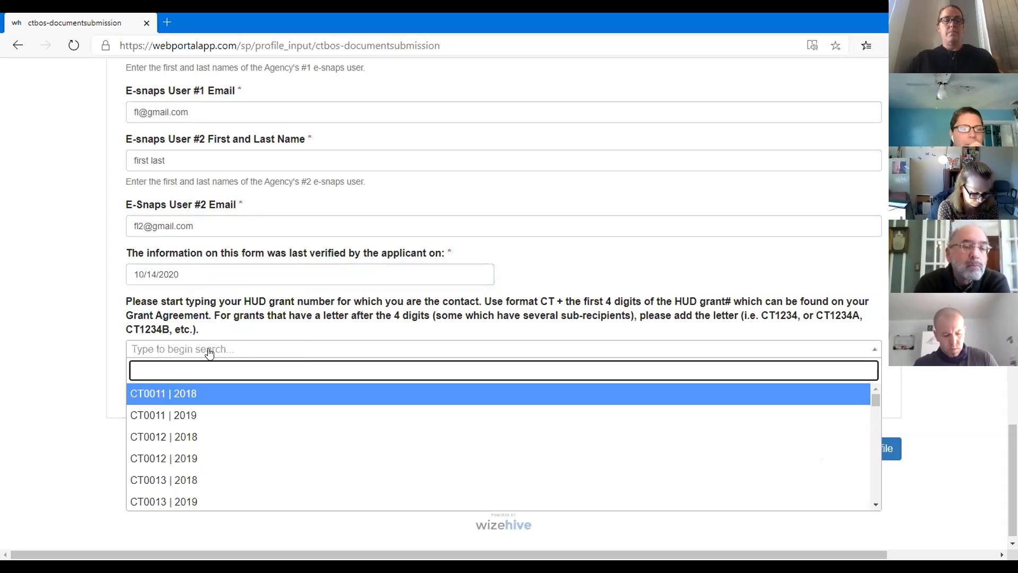
left_click(190, 415)
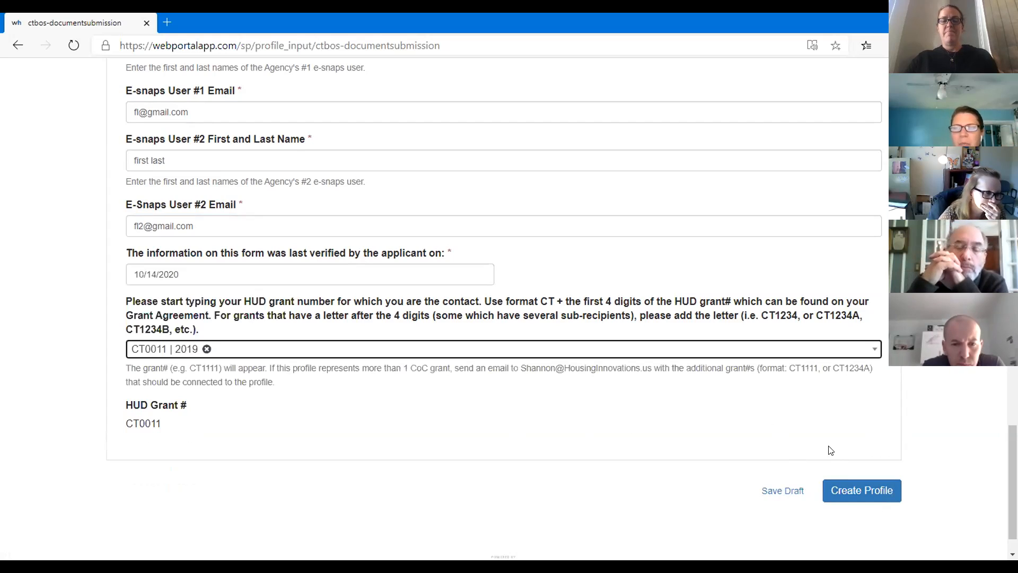
scroll(926, 420, "up", 1)
scroll(927, 421, "down", 1)
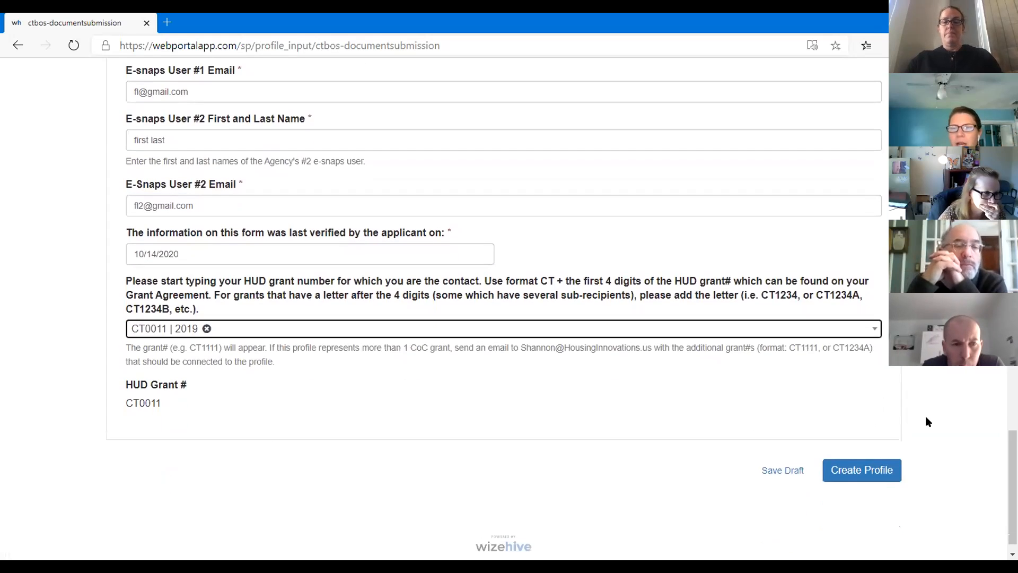
left_click(863, 472)
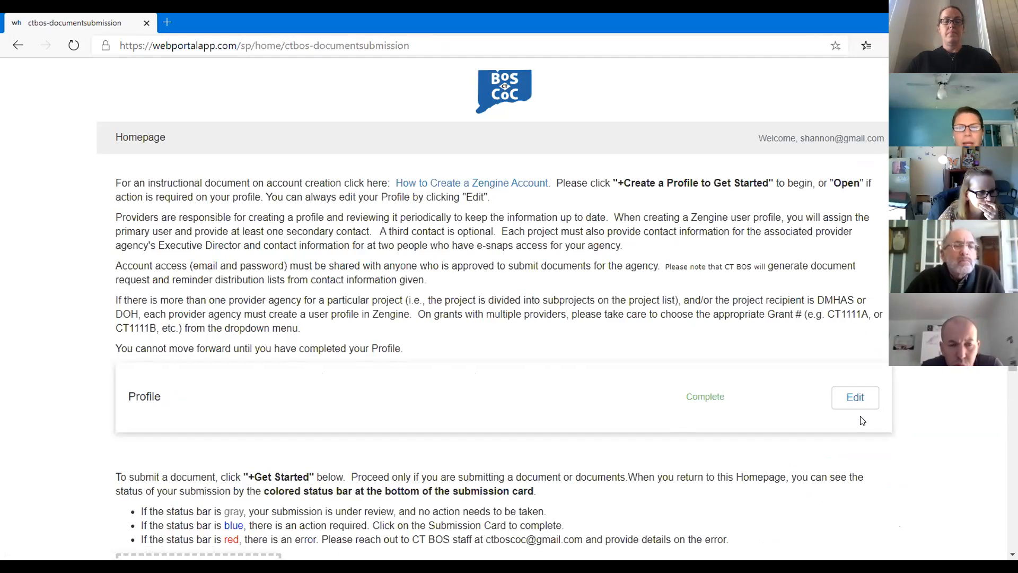
Step: Start a new document submission from the homepage's Get Started card
scroll(859, 416, "down", 5)
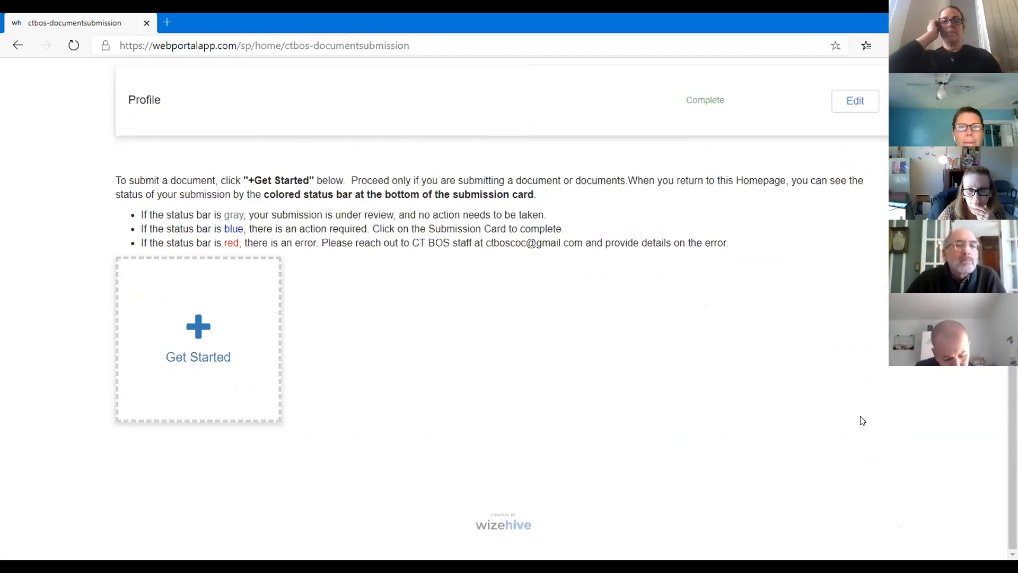
scroll(861, 419, "up", 1)
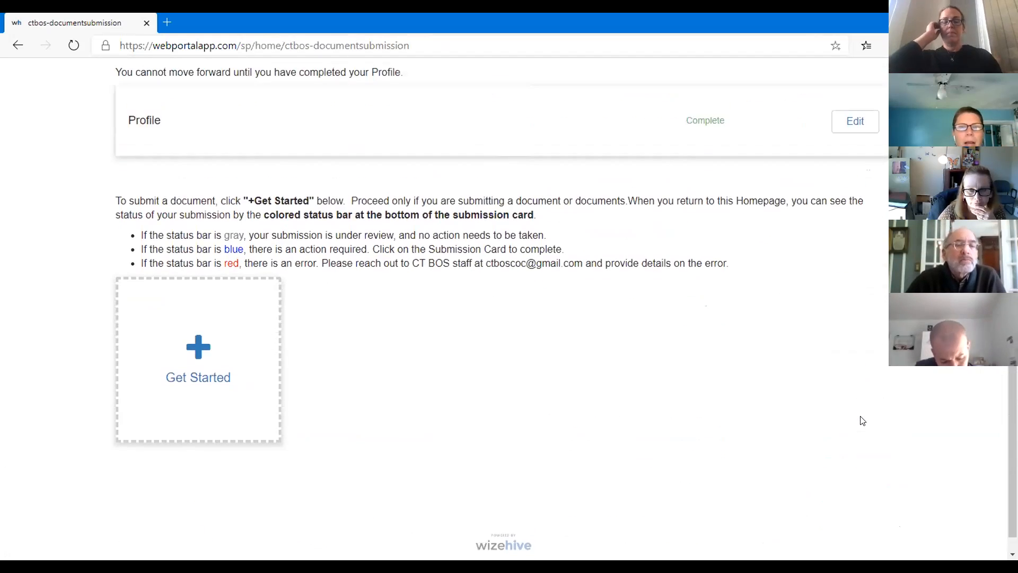
left_click(207, 345)
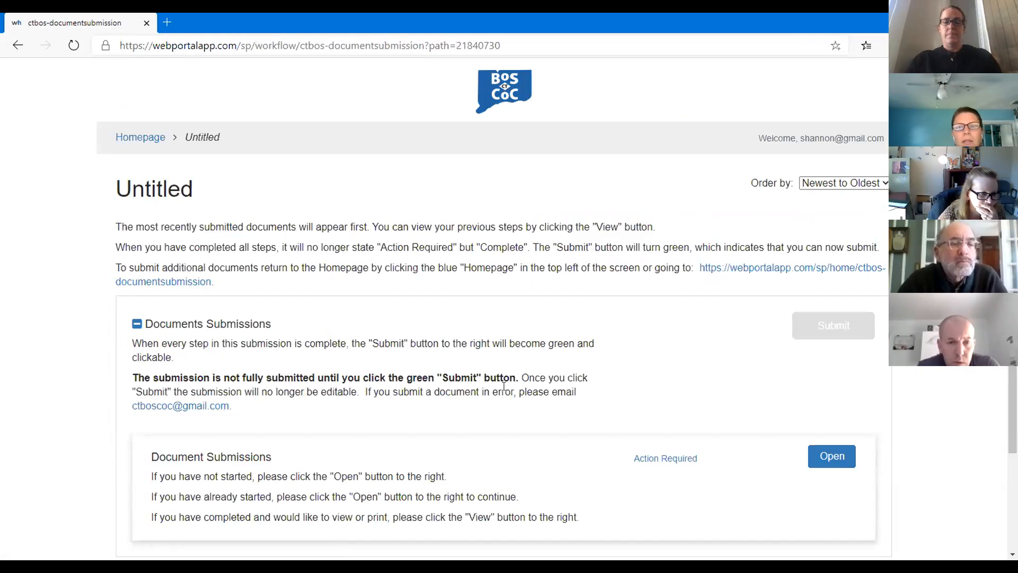
scroll(502, 386, "down", 1)
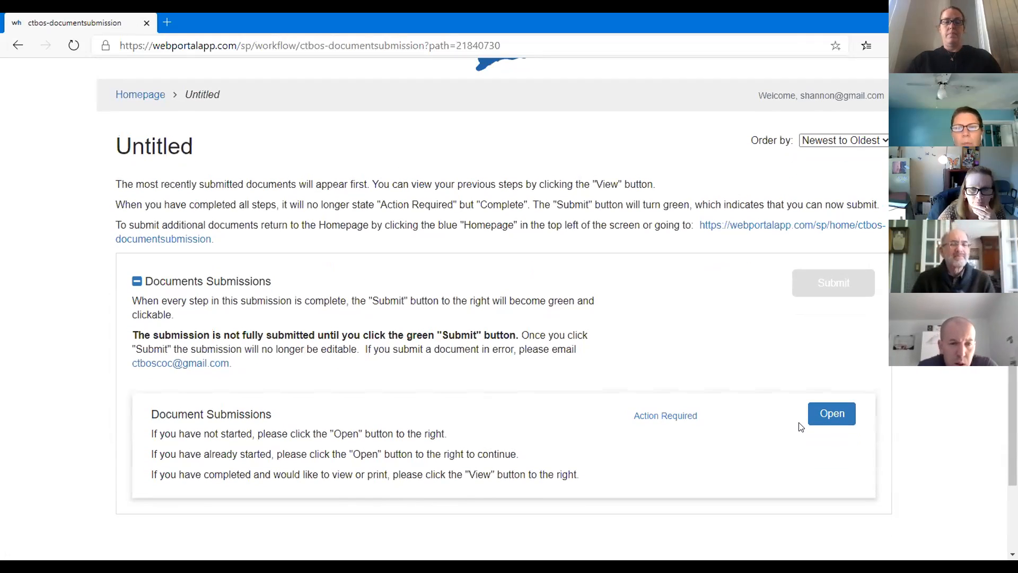
Step: Open the Document Submissions form and enter project 'ABC Project' with HUD Grant # CT1111
left_click(822, 419)
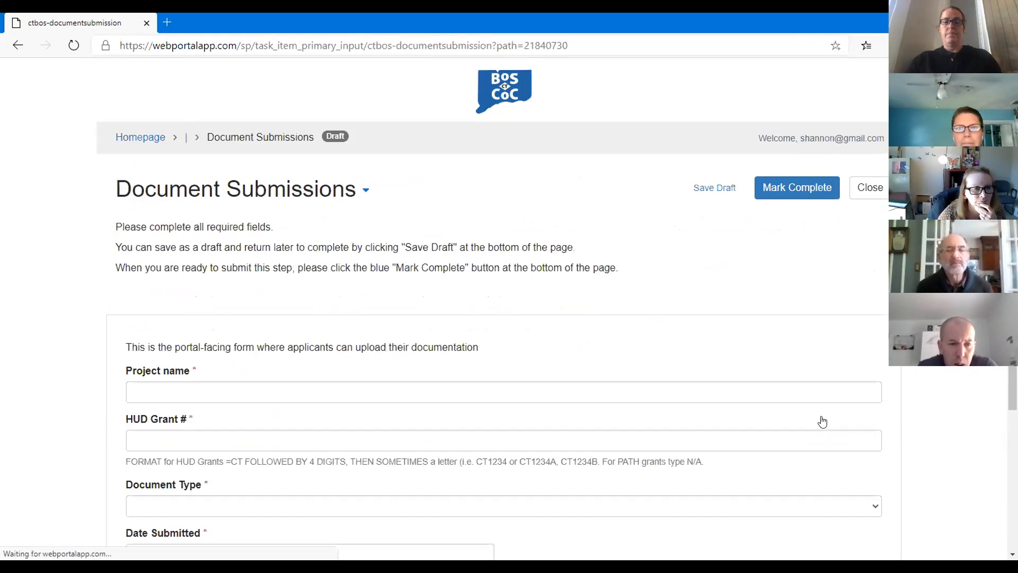
scroll(66, 376, "down", 2)
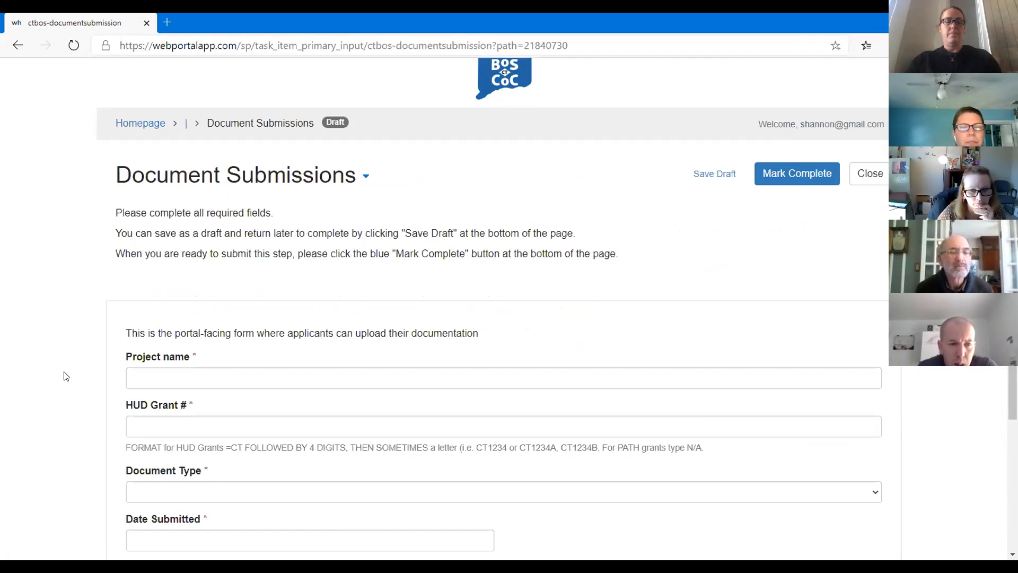
left_click(195, 297)
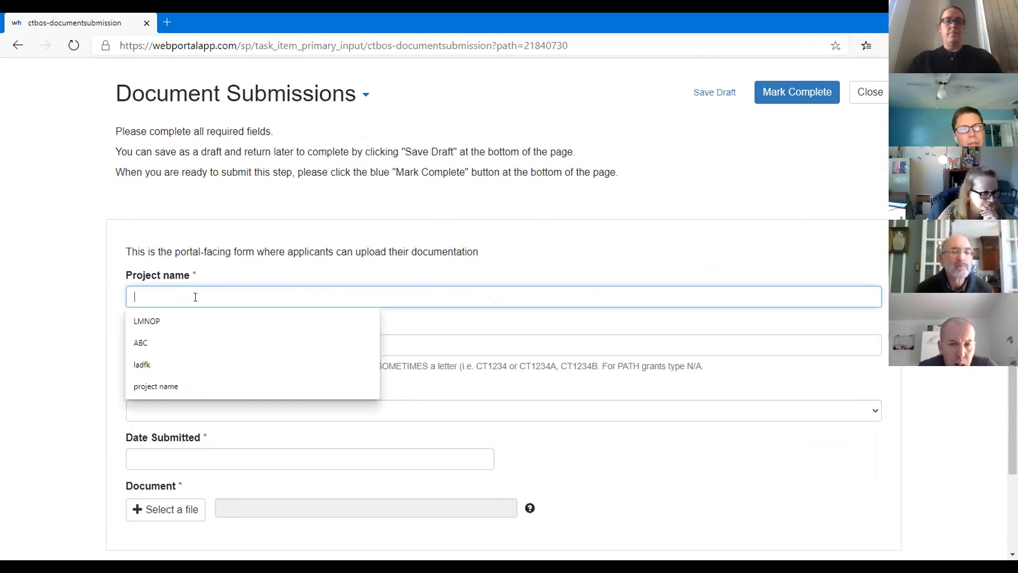
type("ABC Project")
key("Tab")
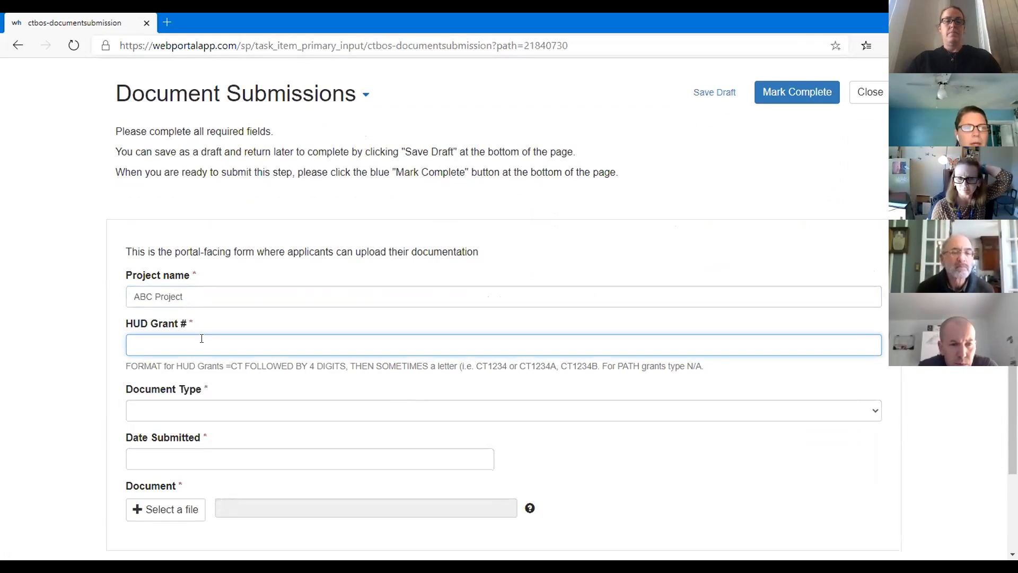
type("CT1111")
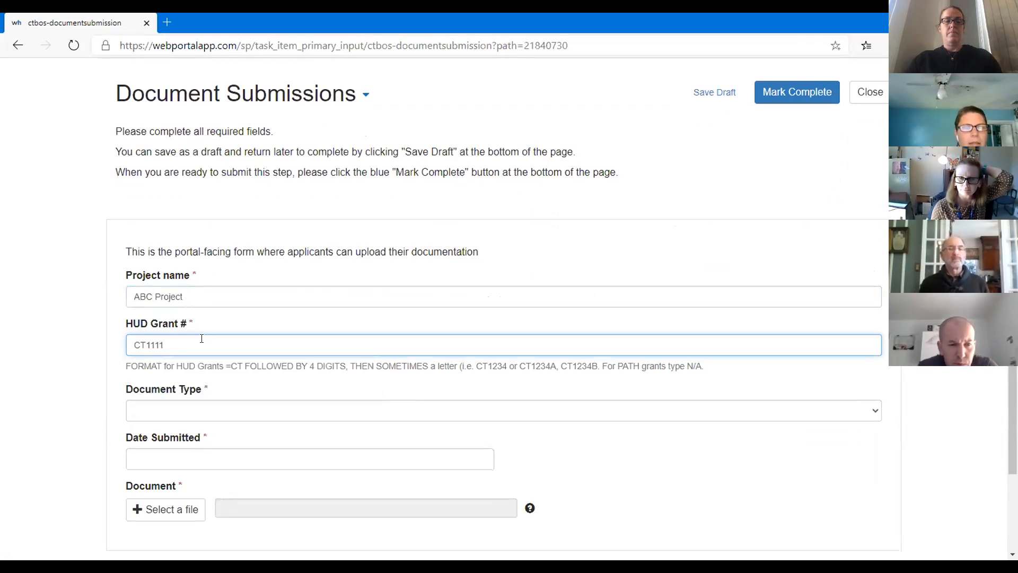
Step: Choose document type RE - Agency Info Form and Date Submitted 10/14/2020
left_click(208, 415)
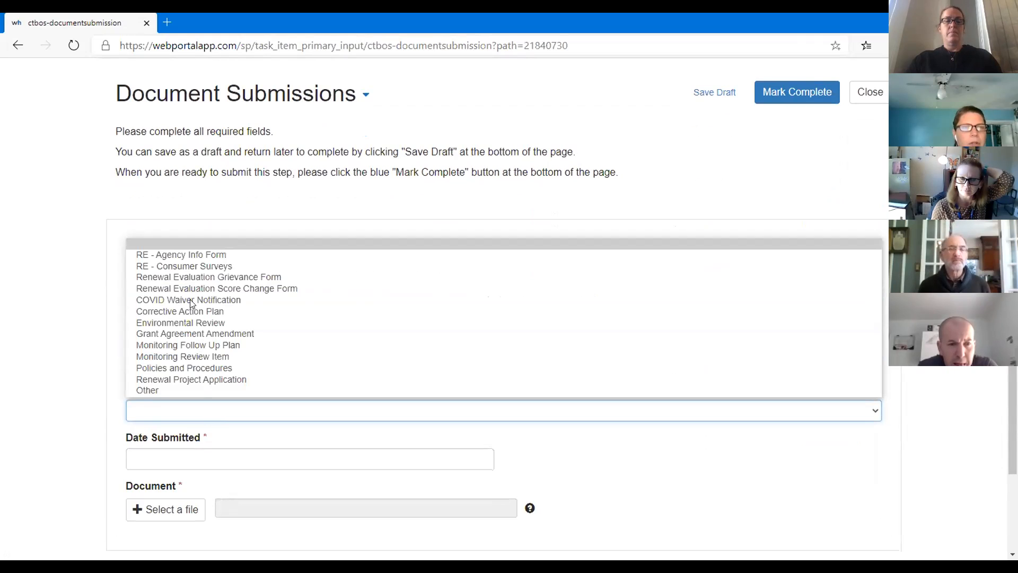
key("Down")
key("Down")
key("Down")
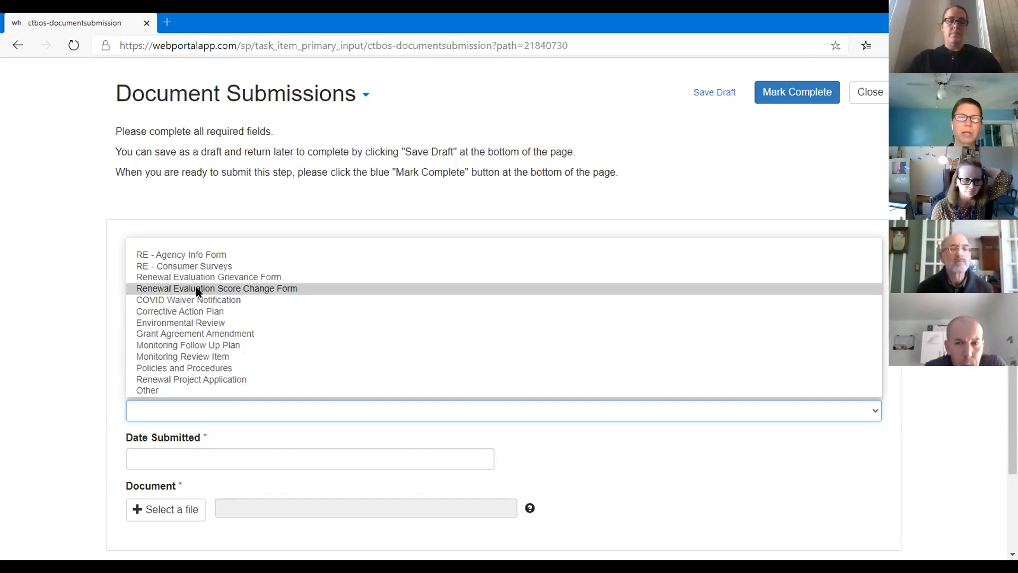
left_click(196, 256)
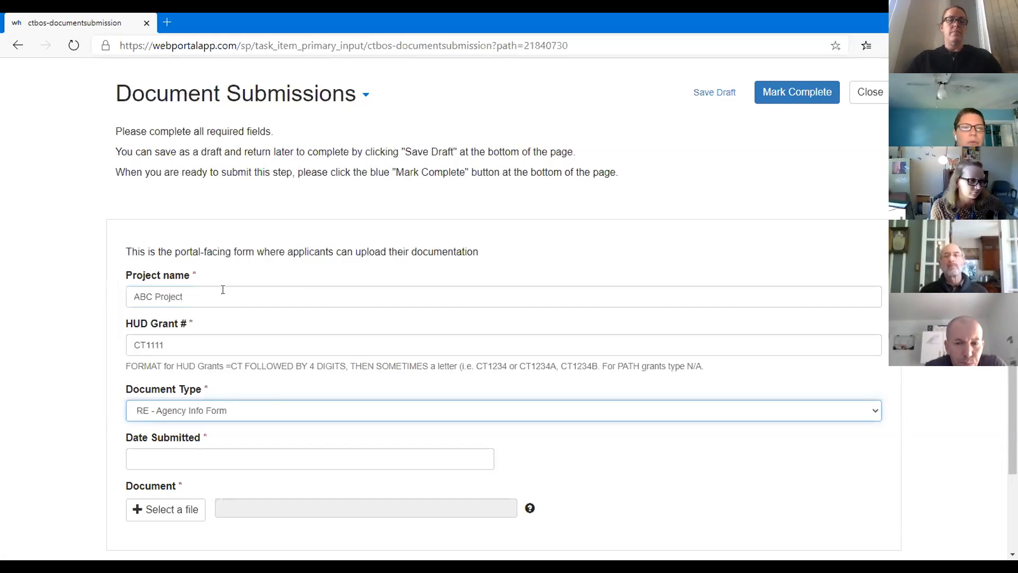
left_click(151, 459)
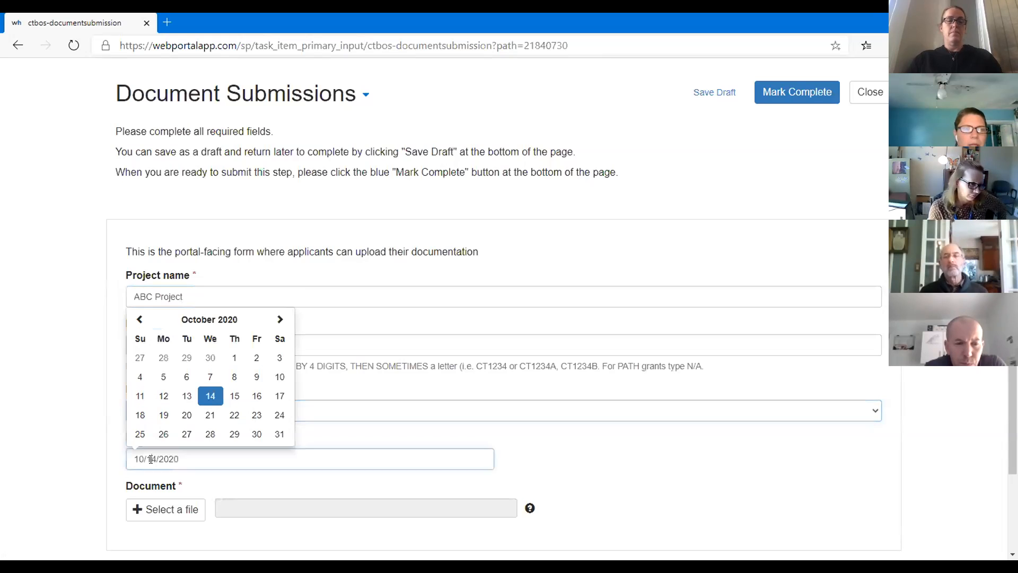
left_click(210, 398)
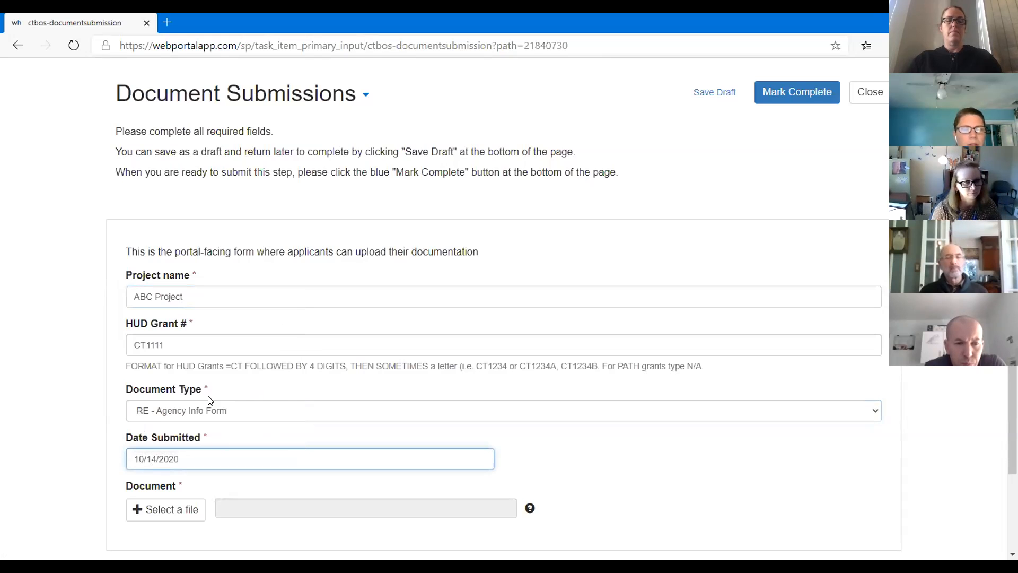
Step: Attach 2021-Renewal-Evaluation-Agency-Info-Form.1.docx from Downloads as the Document
left_click(183, 510)
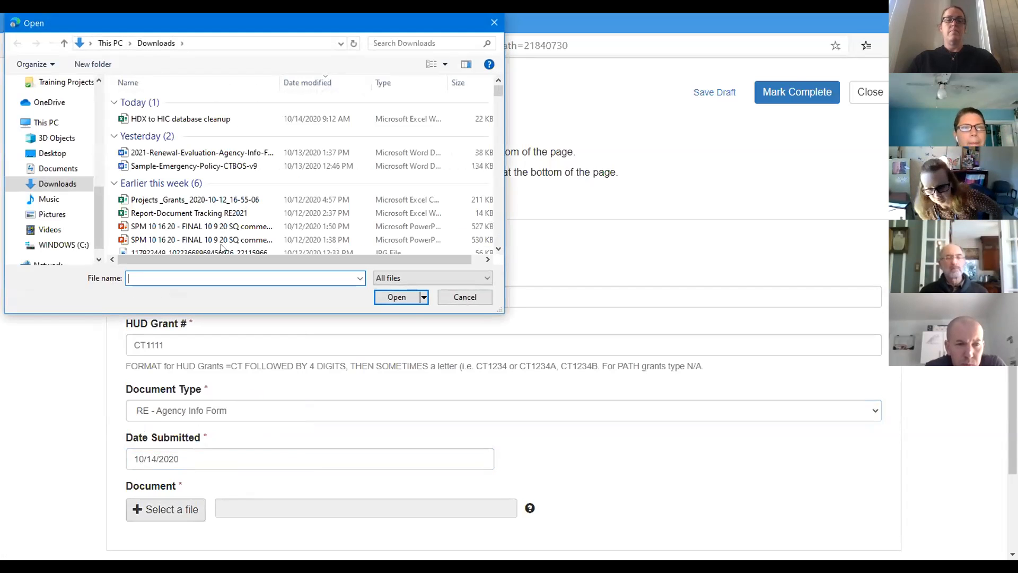
left_click(196, 155)
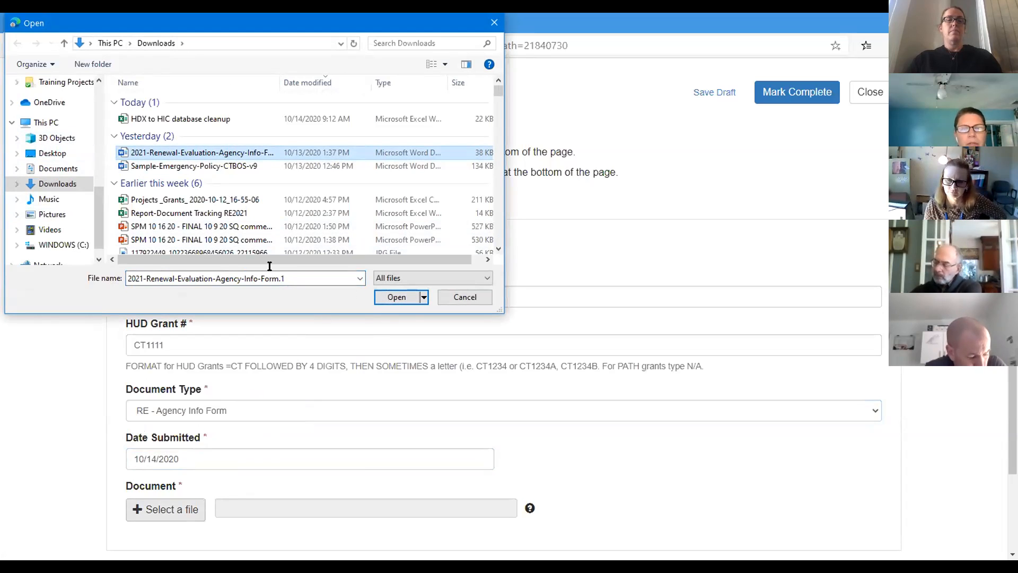
left_click(392, 298)
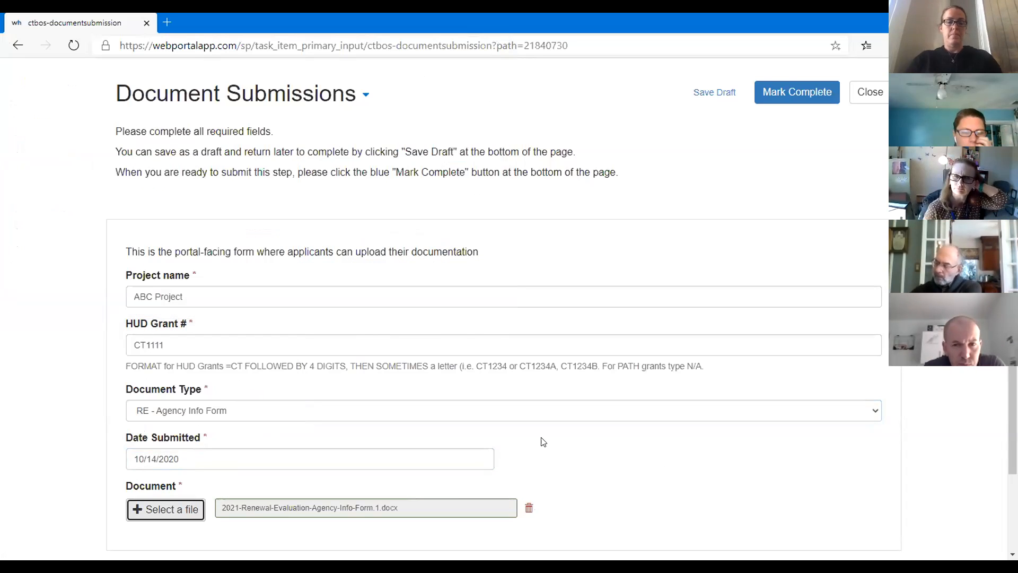
scroll(541, 440, "down", 1)
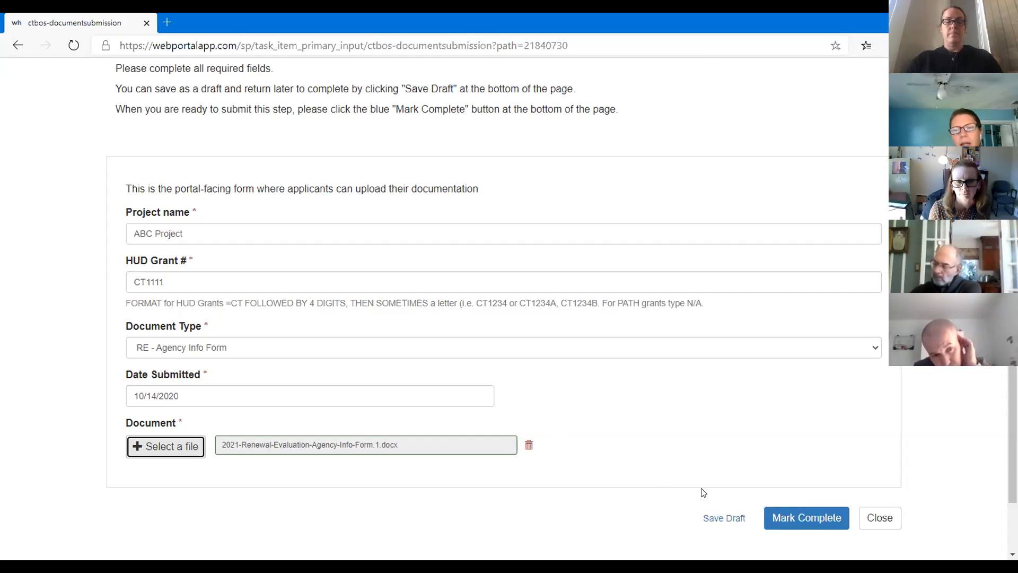
Step: Mark the document step complete and submit the RE - Agency Info Form | CT1111 submission
left_click(790, 520)
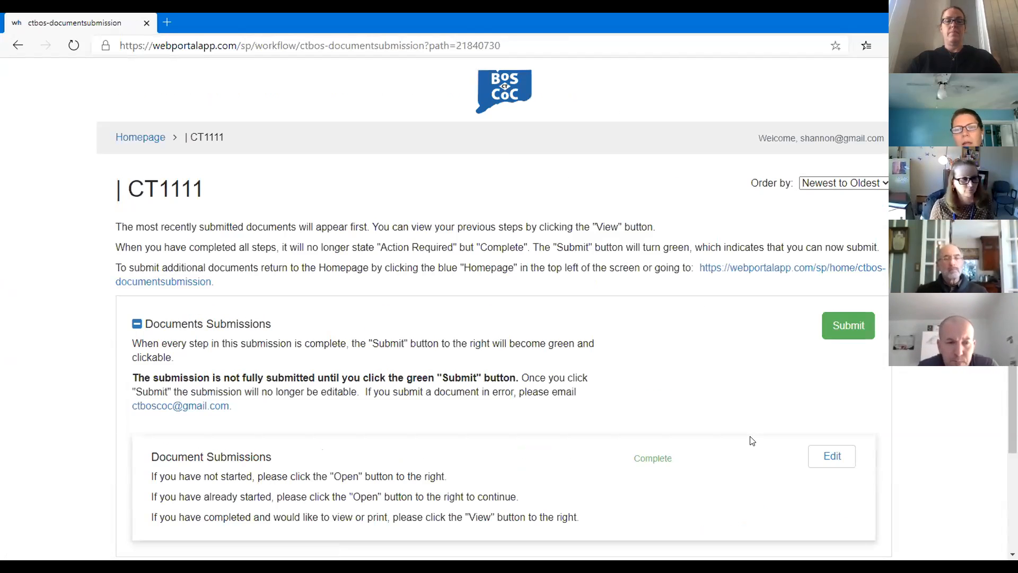
scroll(713, 383, "down", 1)
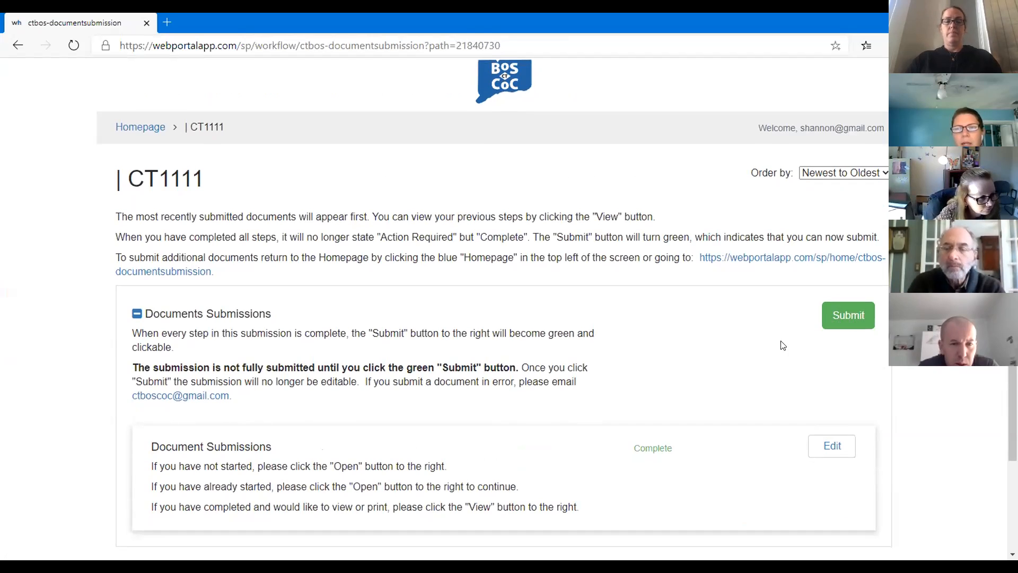
left_click(839, 319)
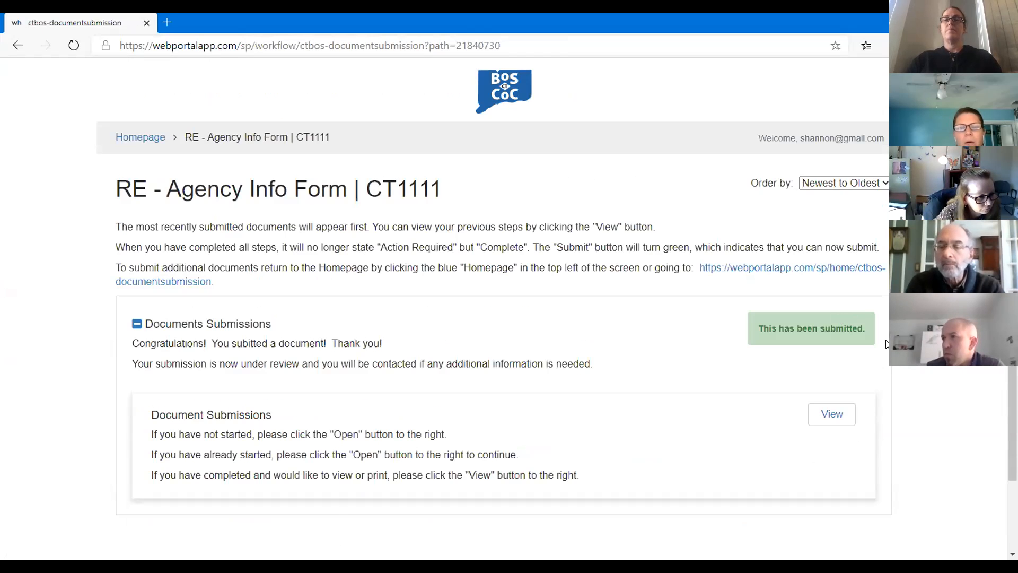
scroll(886, 344, "down", 2)
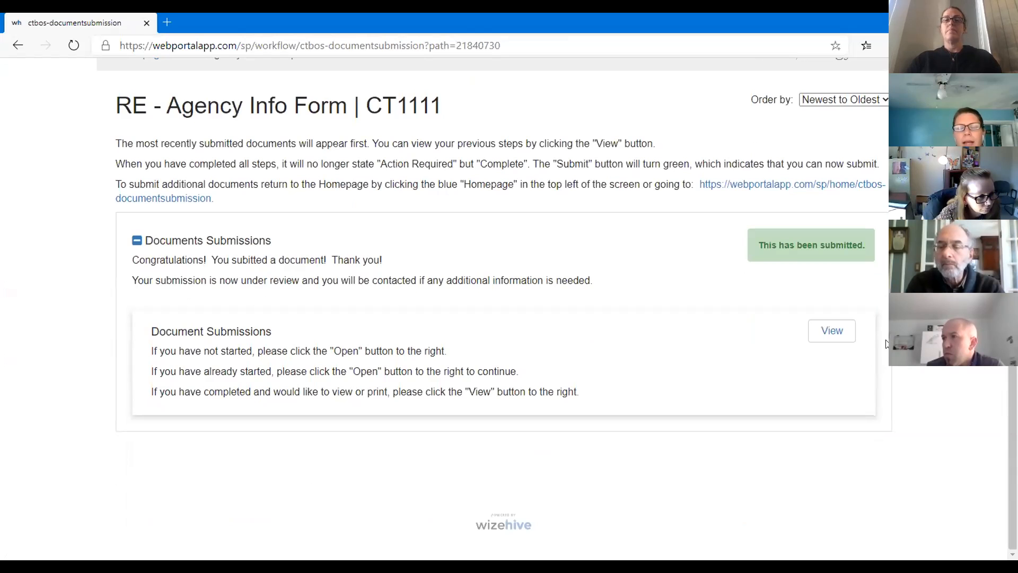
left_click(830, 329)
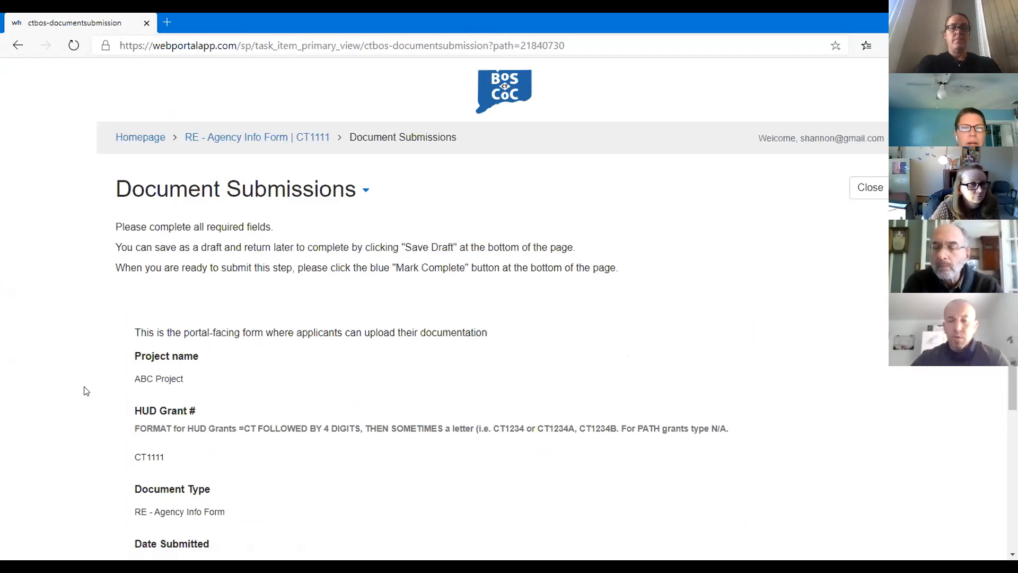
scroll(84, 391, "down", 3)
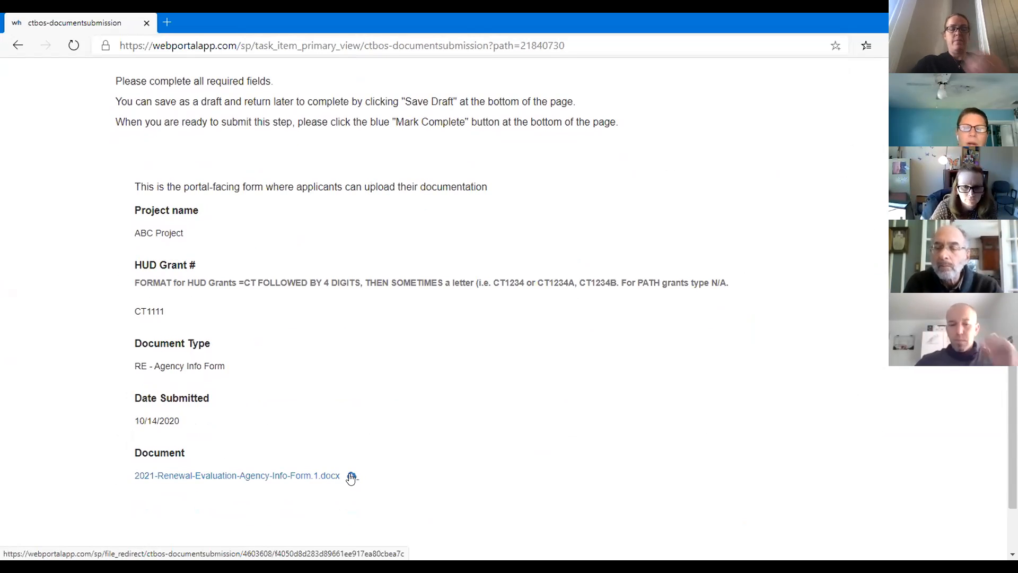
scroll(364, 329, "up", 3)
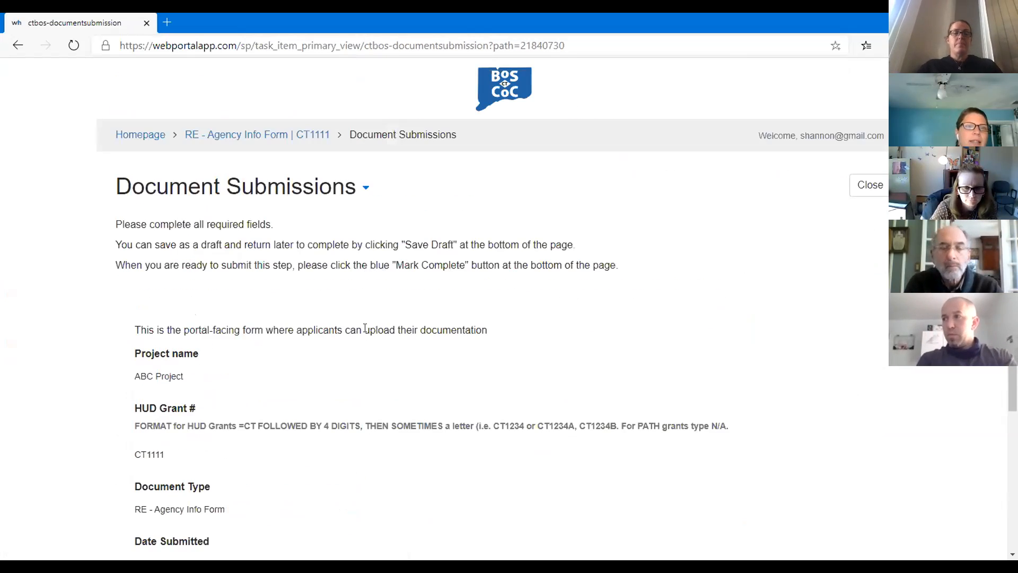
left_click(16, 48)
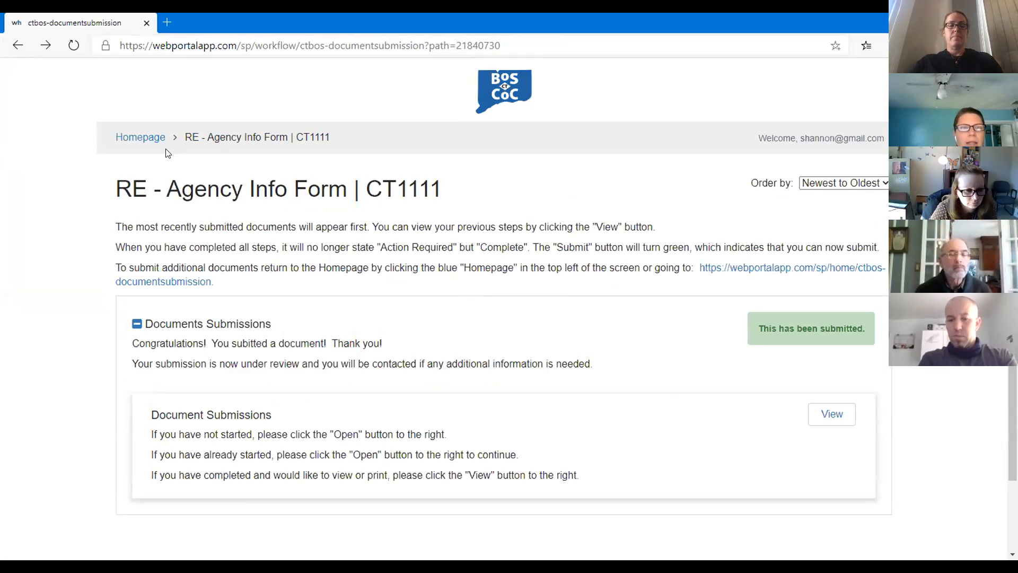
Step: Confirm the homepage shows the RE - Agency Info Form as Under Review, then advance to the Priorities slide
left_click(141, 138)
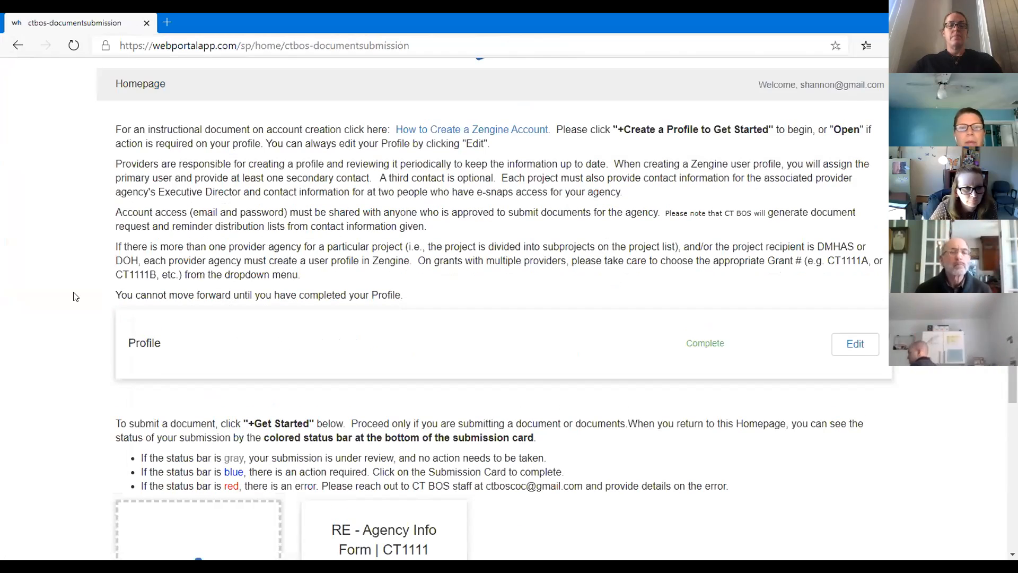
scroll(73, 296, "down", 5)
mouse_move(380, 413)
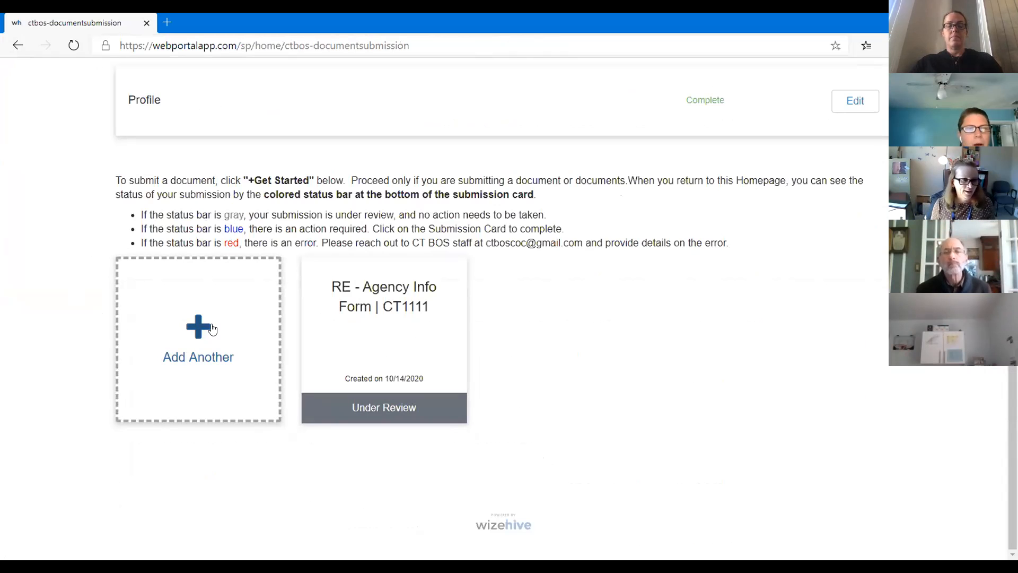
scroll(587, 396, "up", 5)
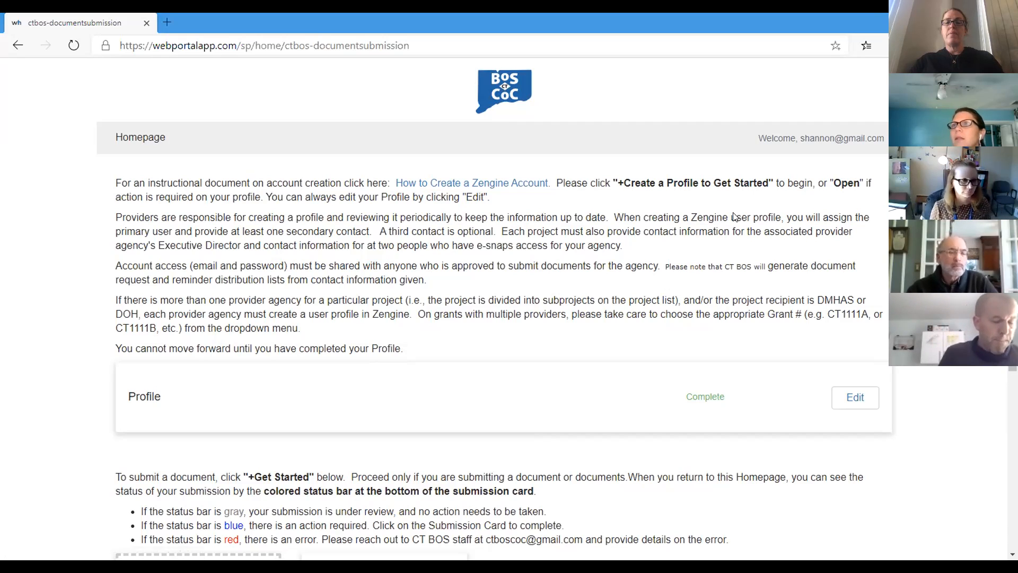
key("Right")
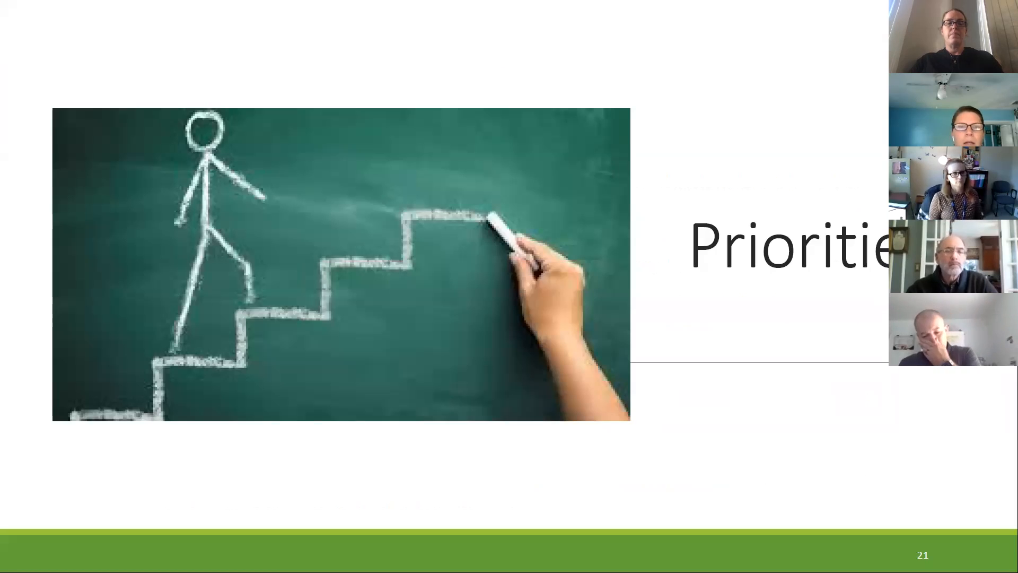